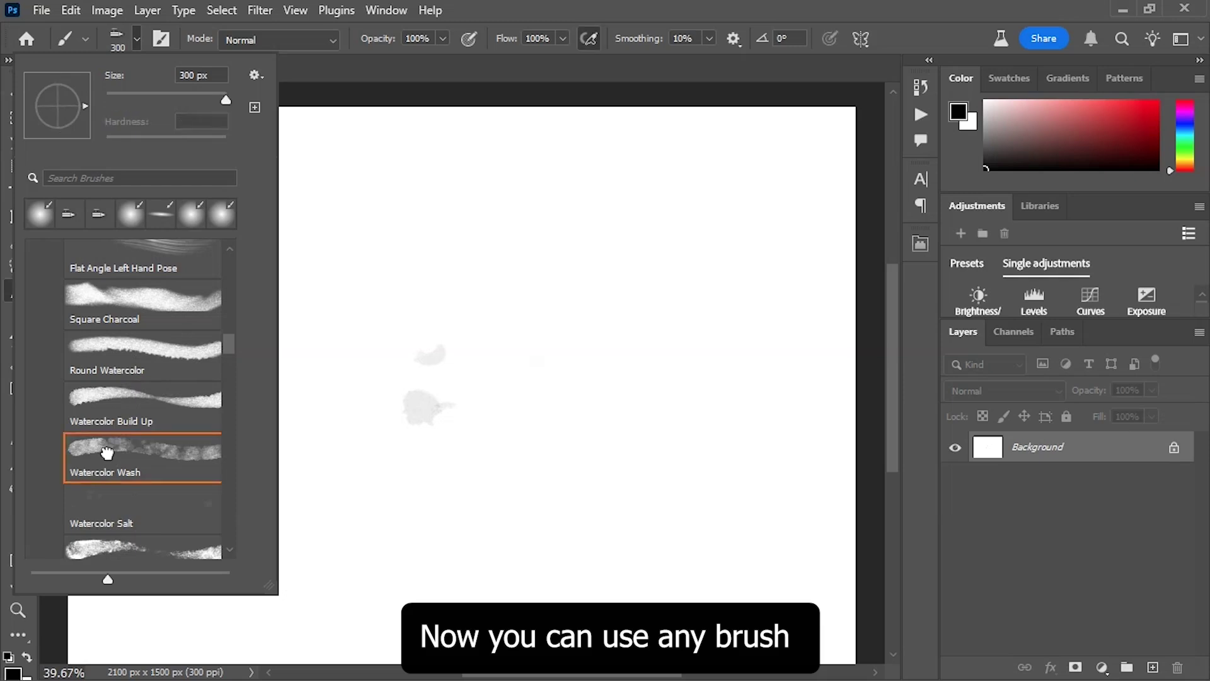
Paint a few sample dabs and long strokes on the blank canvas with the Watercolor Wash brush
left_click(474, 280)
left_click(417, 350)
mouse_move(343, 220)
left_mouse_down()
mouse_move(413, 252)
mouse_move(334, 248)
mouse_move(195, 342)
mouse_move(151, 492)
mouse_move(208, 554)
left_mouse_up()
mouse_move(441, 472)
left_mouse_down()
mouse_move(554, 344)
mouse_move(675, 378)
left_mouse_up()
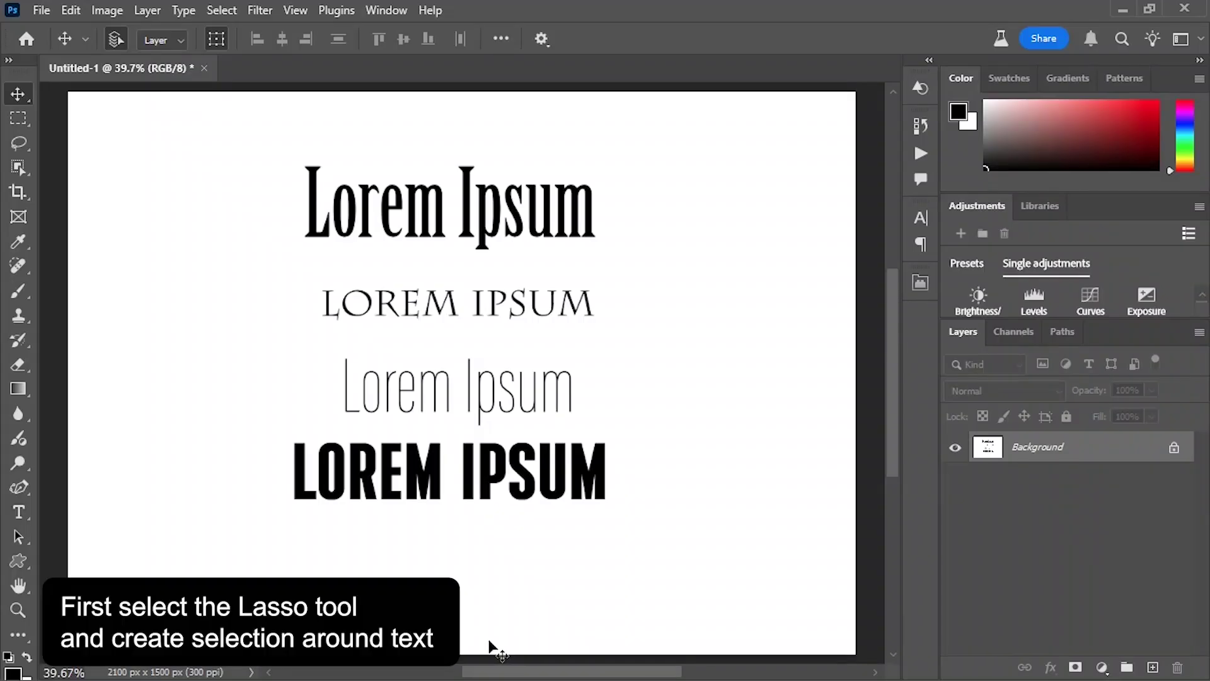
Lasso the topmost Lorem Ipsum line and use Match Font to pick Birch Std Regular for it
left_click(21, 143)
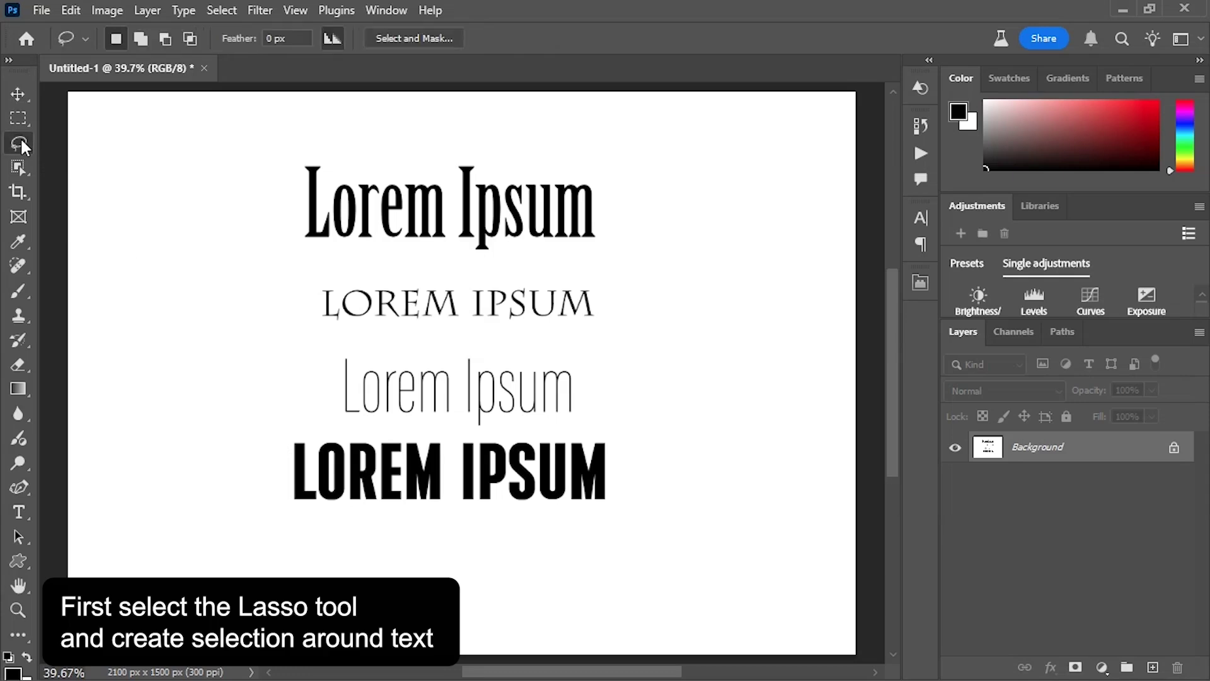
mouse_move(276, 150)
left_mouse_down()
mouse_move(257, 231)
mouse_move(312, 274)
mouse_move(523, 279)
mouse_move(623, 245)
mouse_move(617, 206)
mouse_move(590, 169)
mouse_move(430, 148)
mouse_move(386, 164)
left_mouse_up()
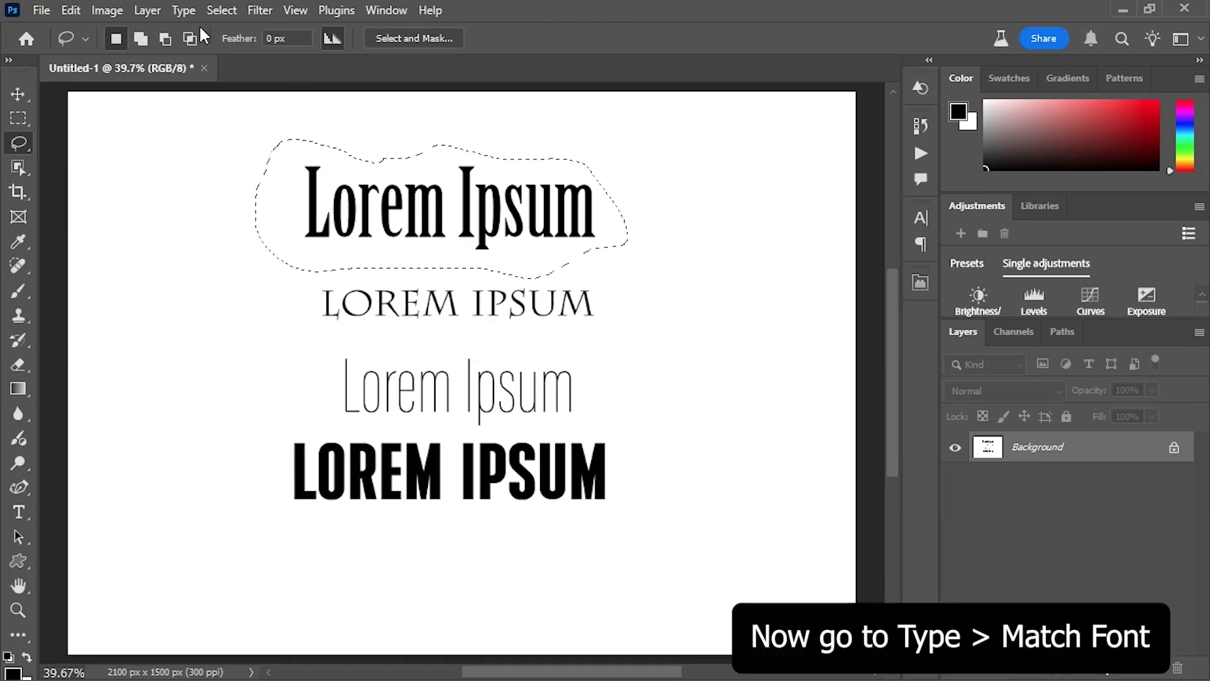
left_click(183, 11)
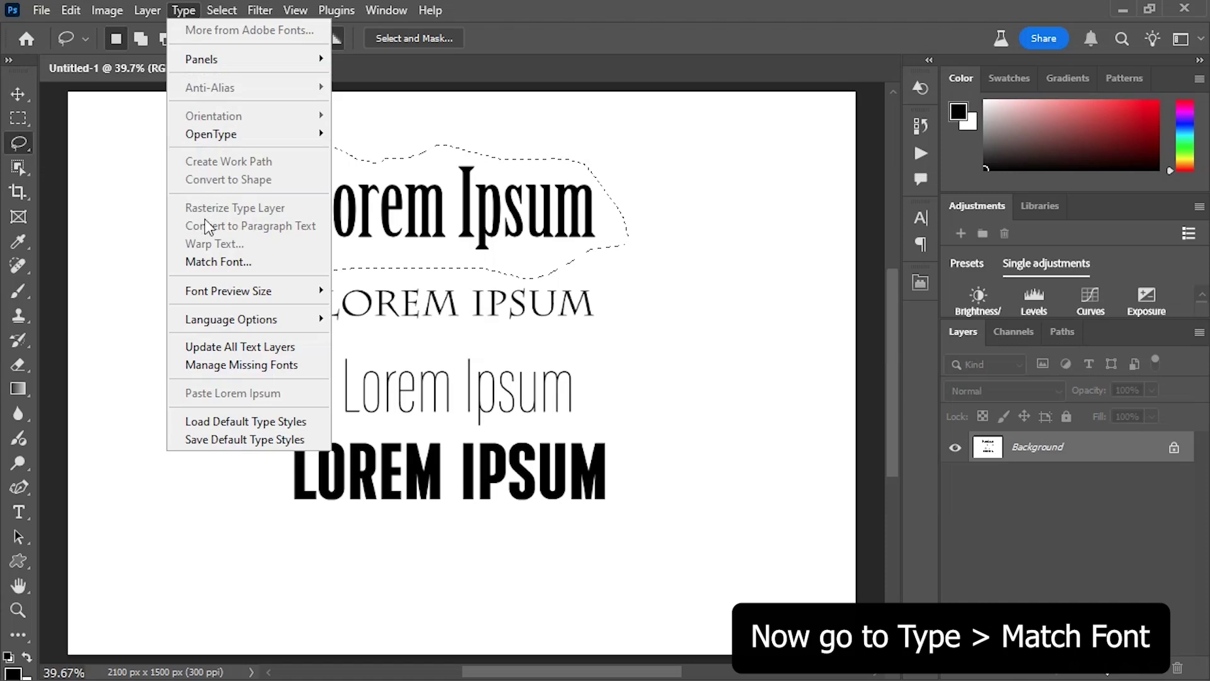
left_click(208, 261)
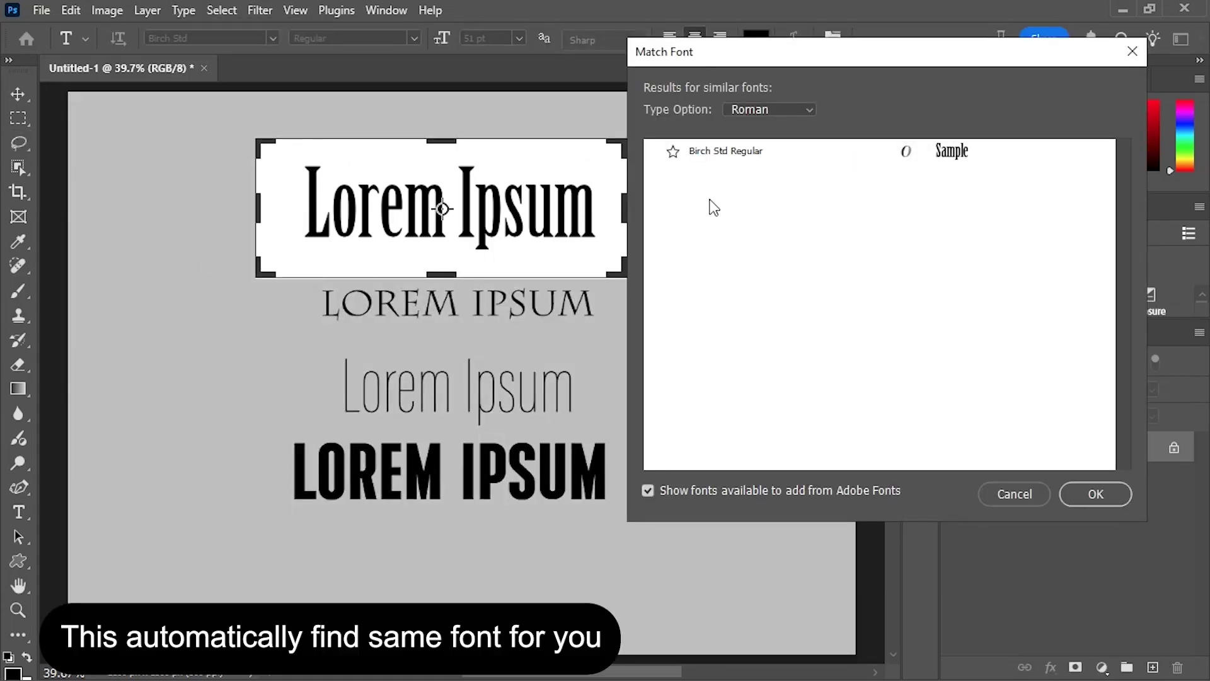
left_click(725, 157)
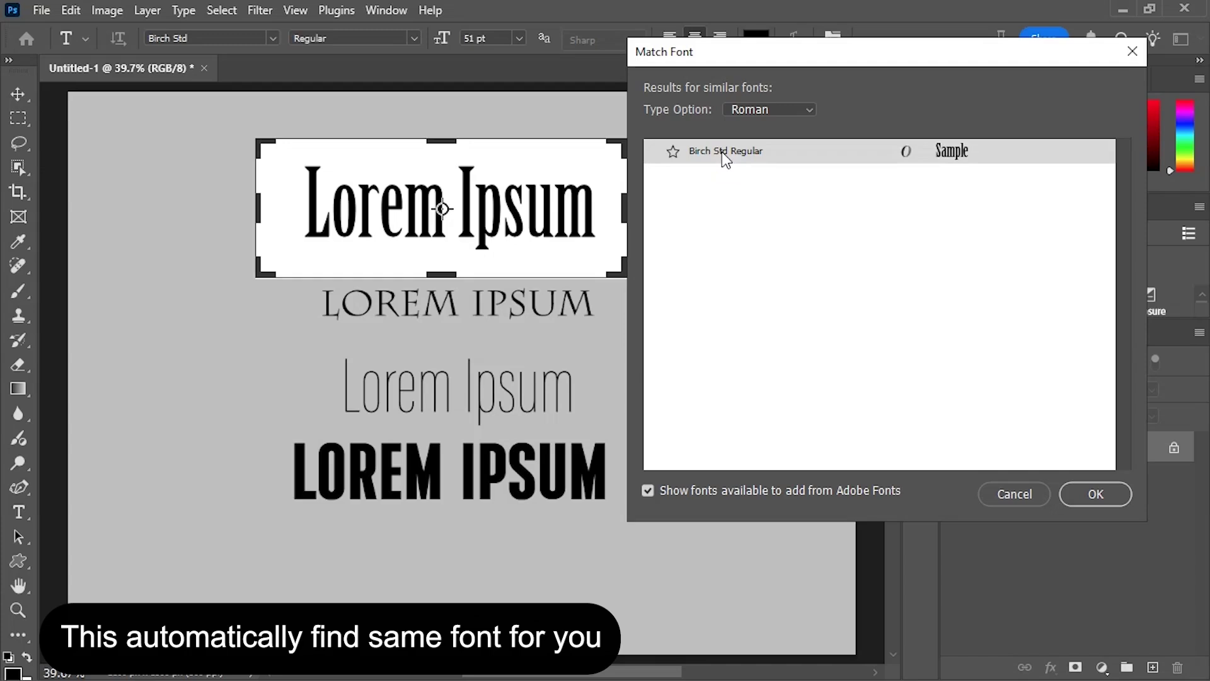
left_click(1083, 491)
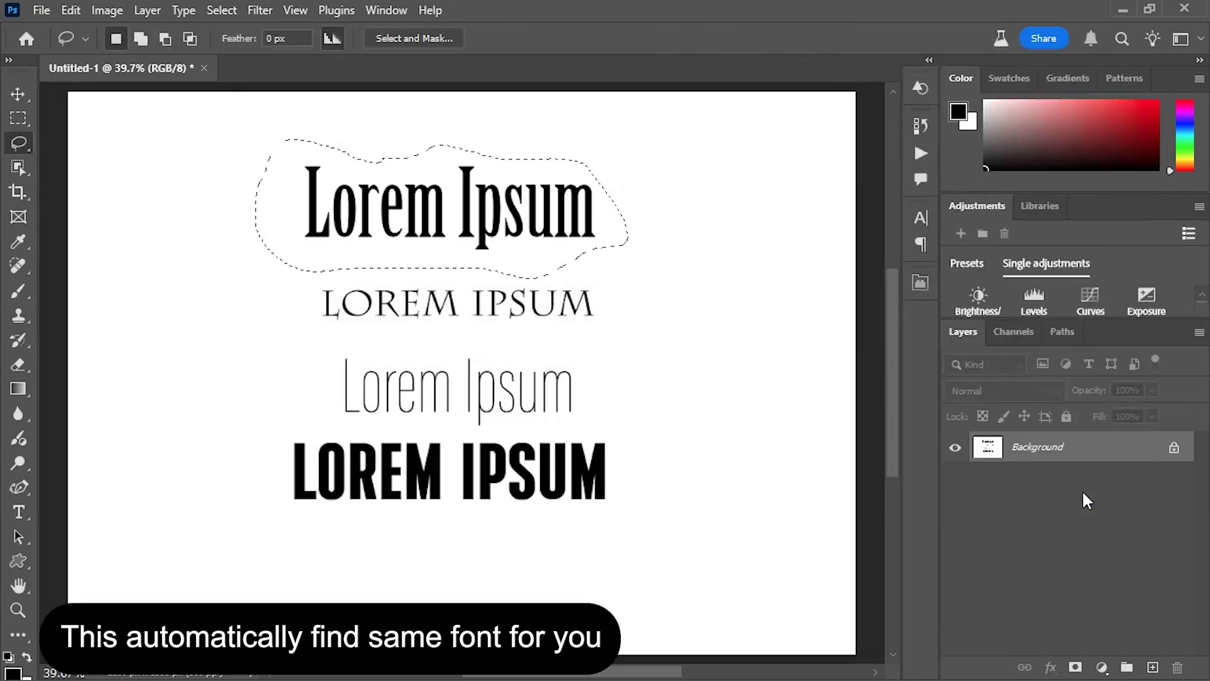
Add a Lorem Ipsum text in the matched font, place it beside the topmost line for comparison, and deselect it
left_click(20, 518)
left_click(286, 576)
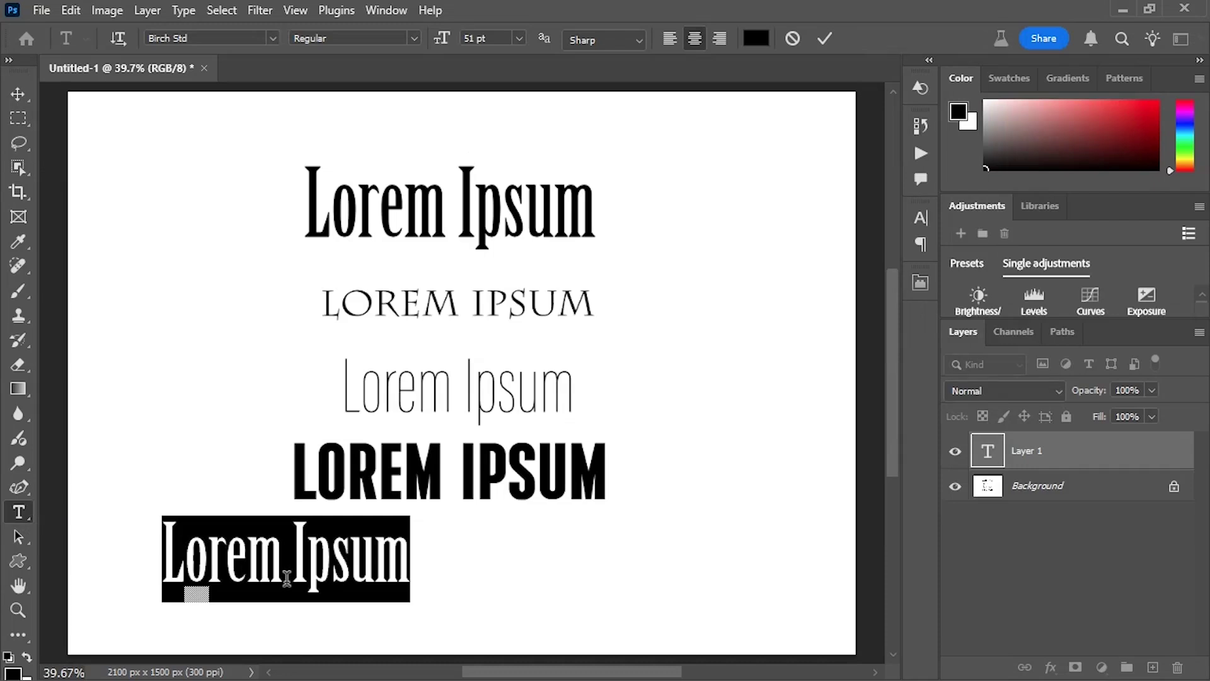
left_click(18, 93)
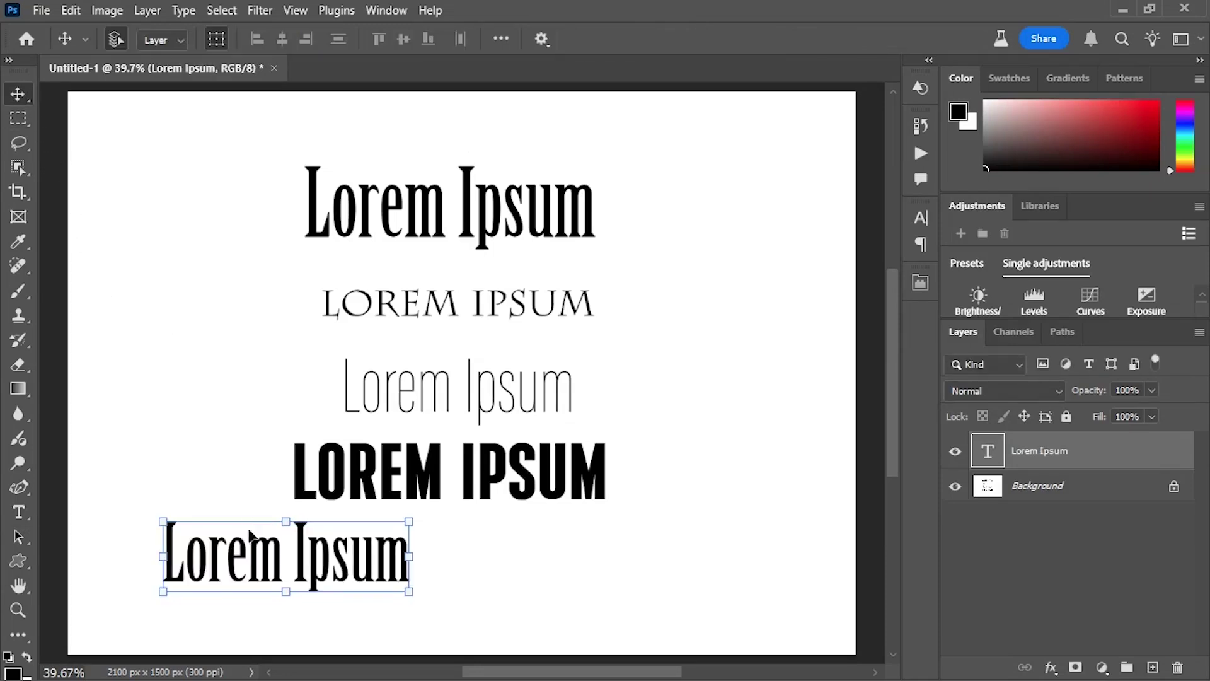
left_click_drag(312, 477, 314, 468)
left_click_drag(278, 561, 723, 222)
left_click(701, 295)
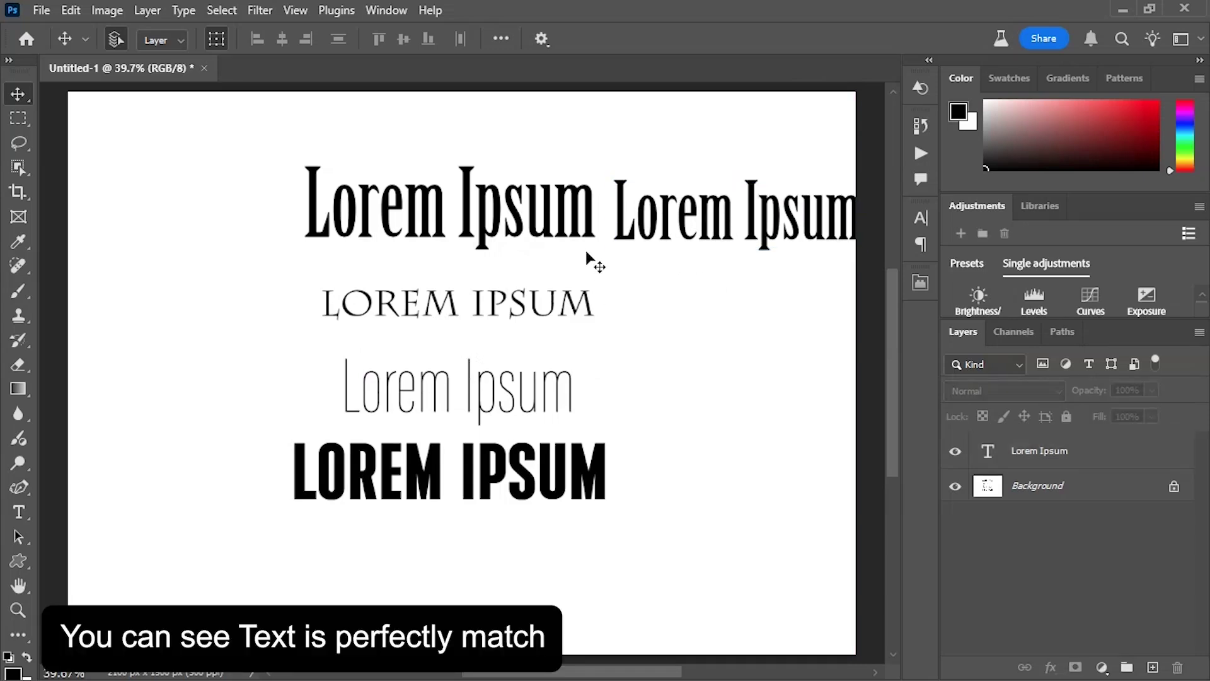
Lasso the second LOREM IPSUM line and use Match Font to pick Charlemagne Std Bold for it
left_click(18, 143)
mouse_move(307, 291)
left_mouse_down()
mouse_move(369, 271)
mouse_move(565, 271)
mouse_move(601, 277)
mouse_move(605, 307)
mouse_move(581, 332)
mouse_move(524, 354)
mouse_move(339, 347)
mouse_move(300, 305)
left_mouse_up()
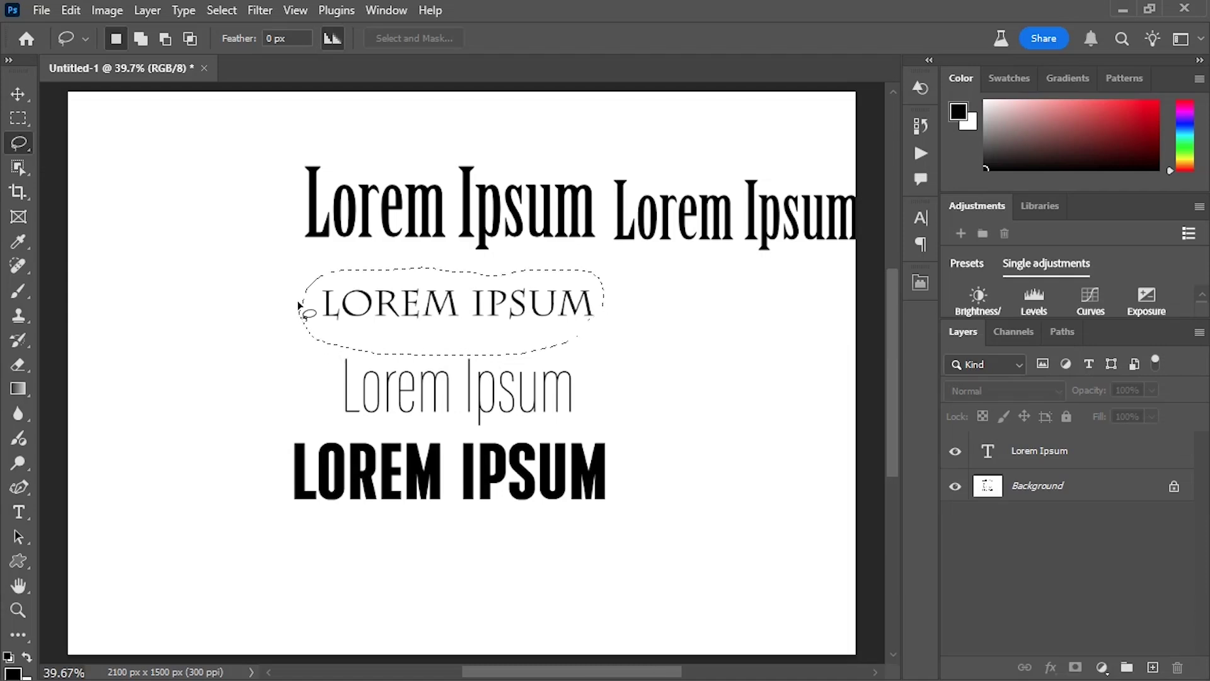
left_click(184, 10)
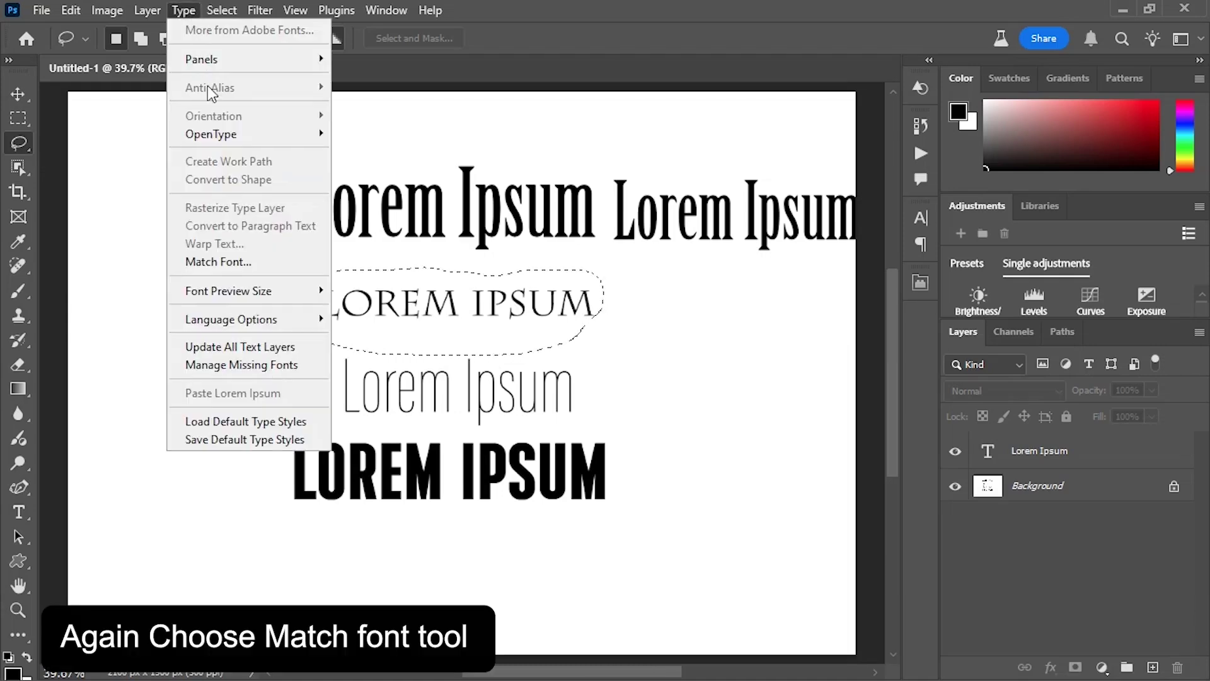
left_click(228, 261)
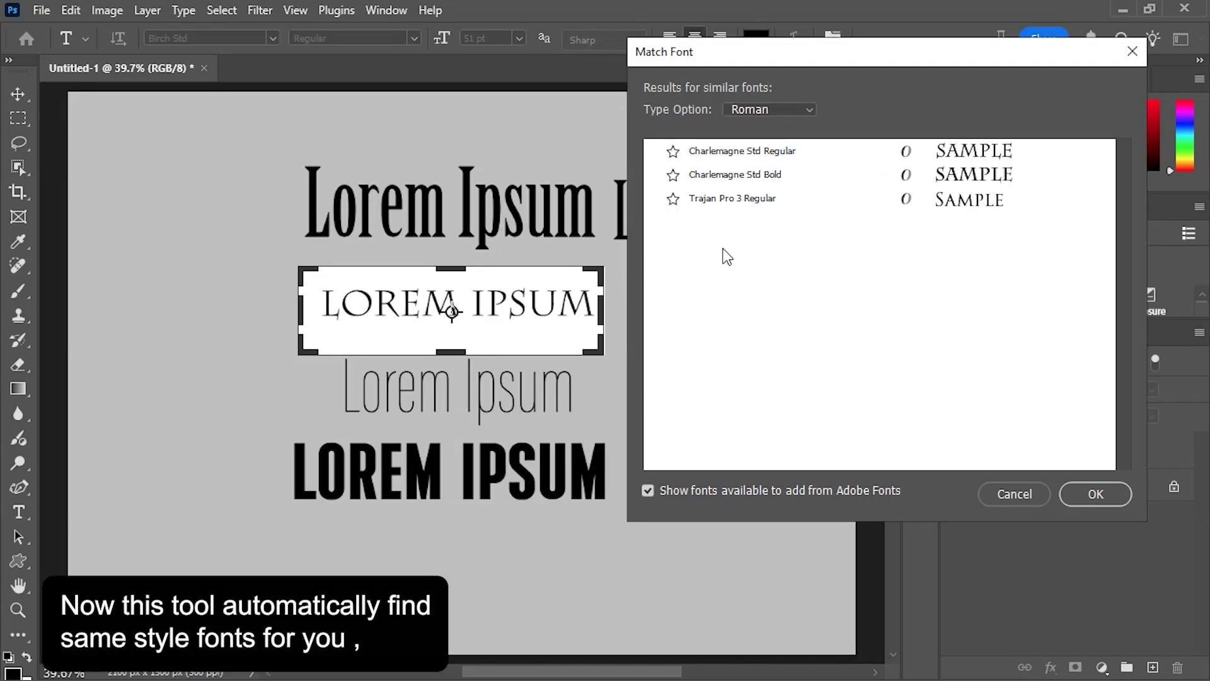
left_click(731, 176)
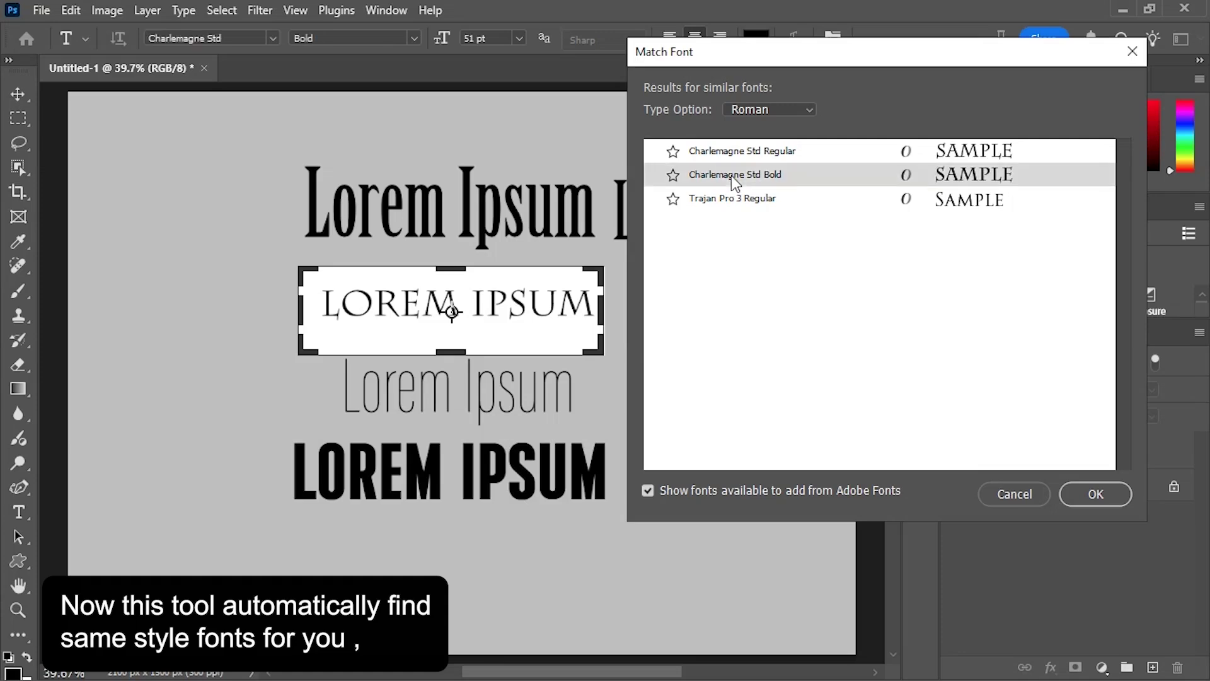
left_click(1089, 492)
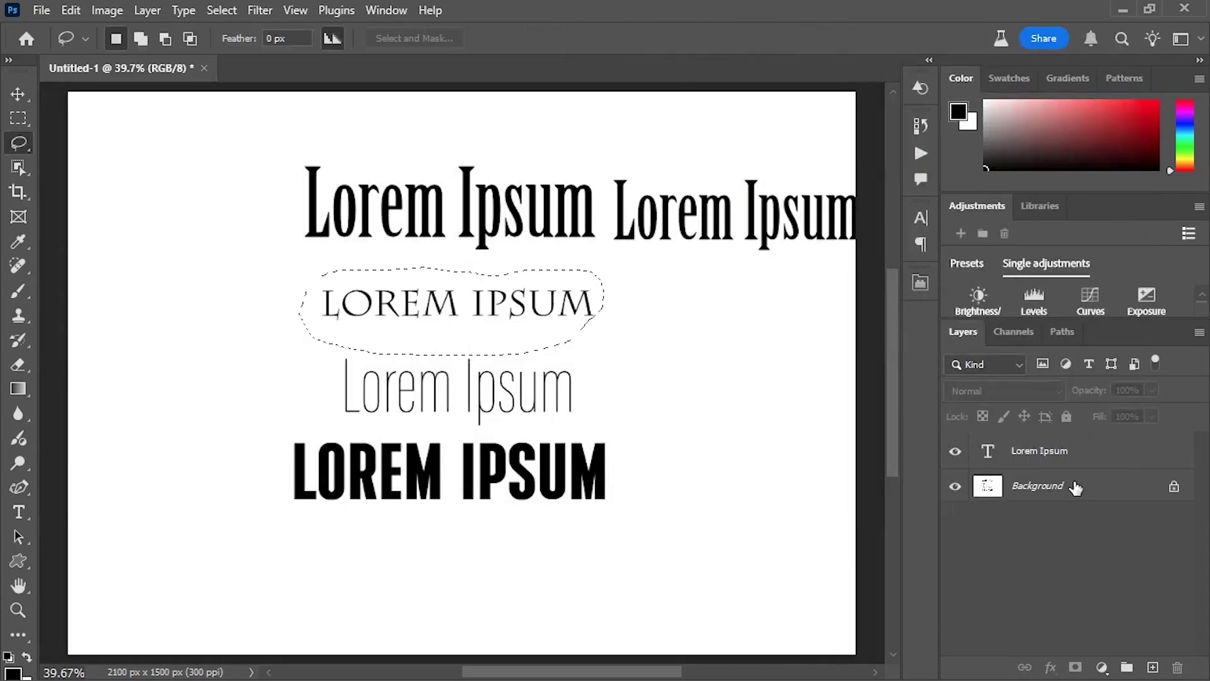
Add a Lorem Ipsum text in Charlemagne Std Bold below the sample lines and set its size to 27 pt
left_click(31, 512)
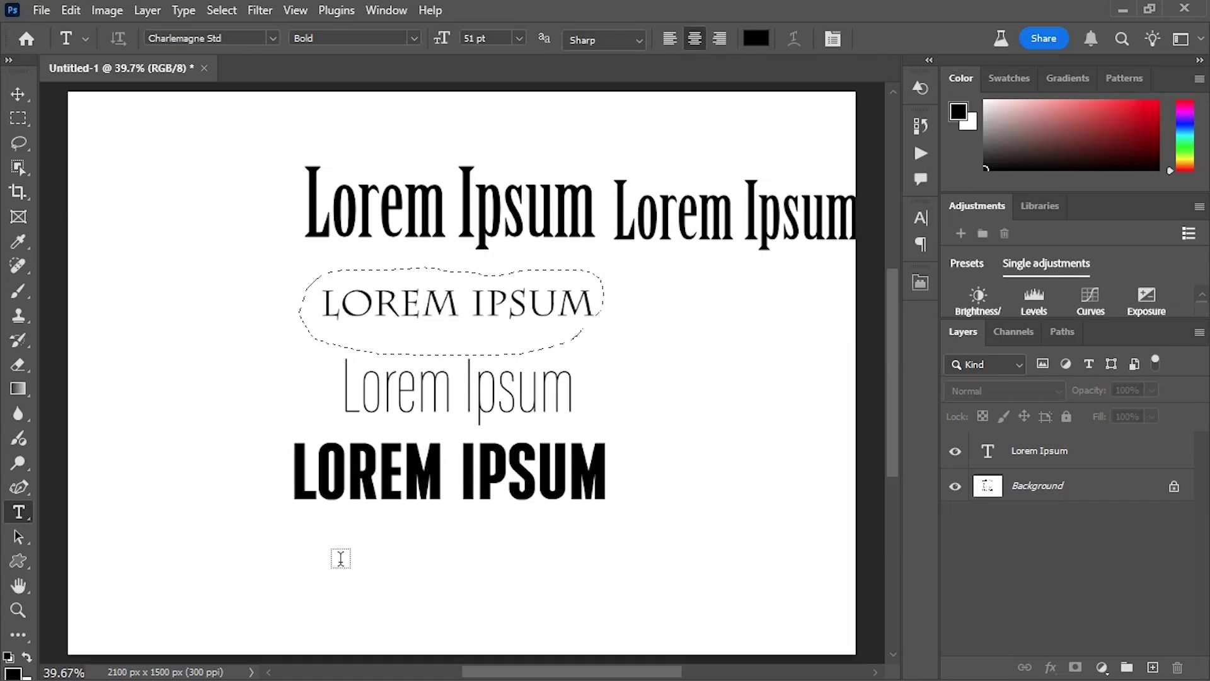
left_click(340, 558)
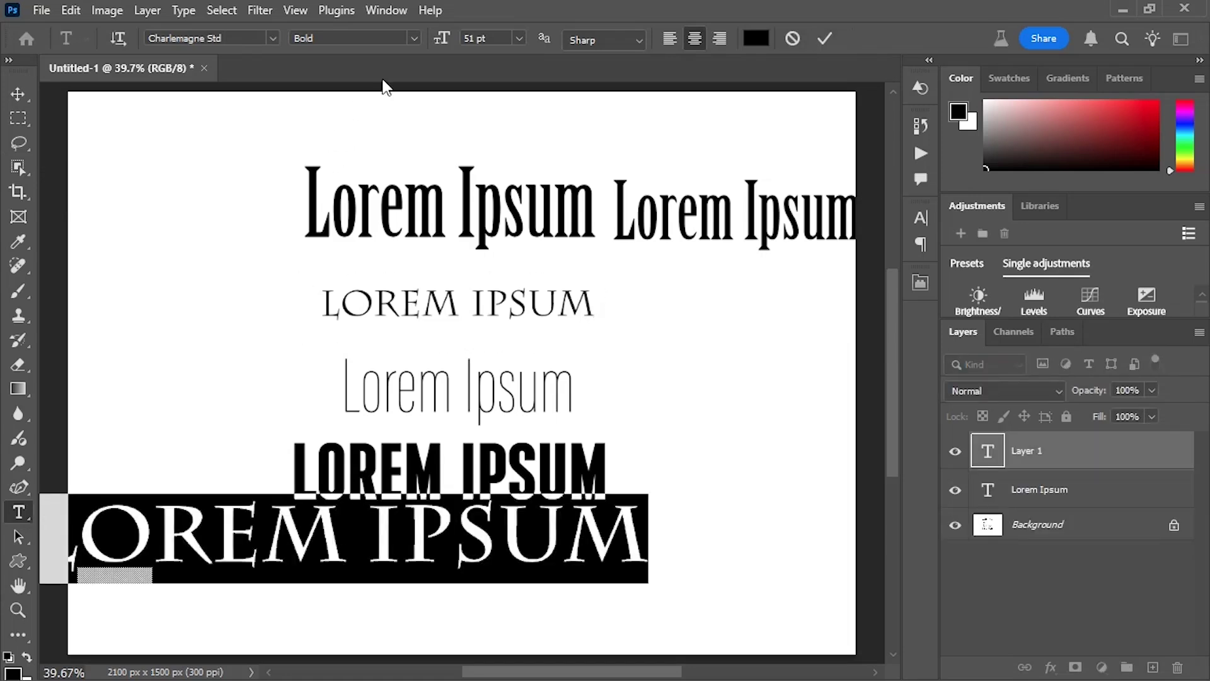
left_click_drag(440, 38, 421, 47)
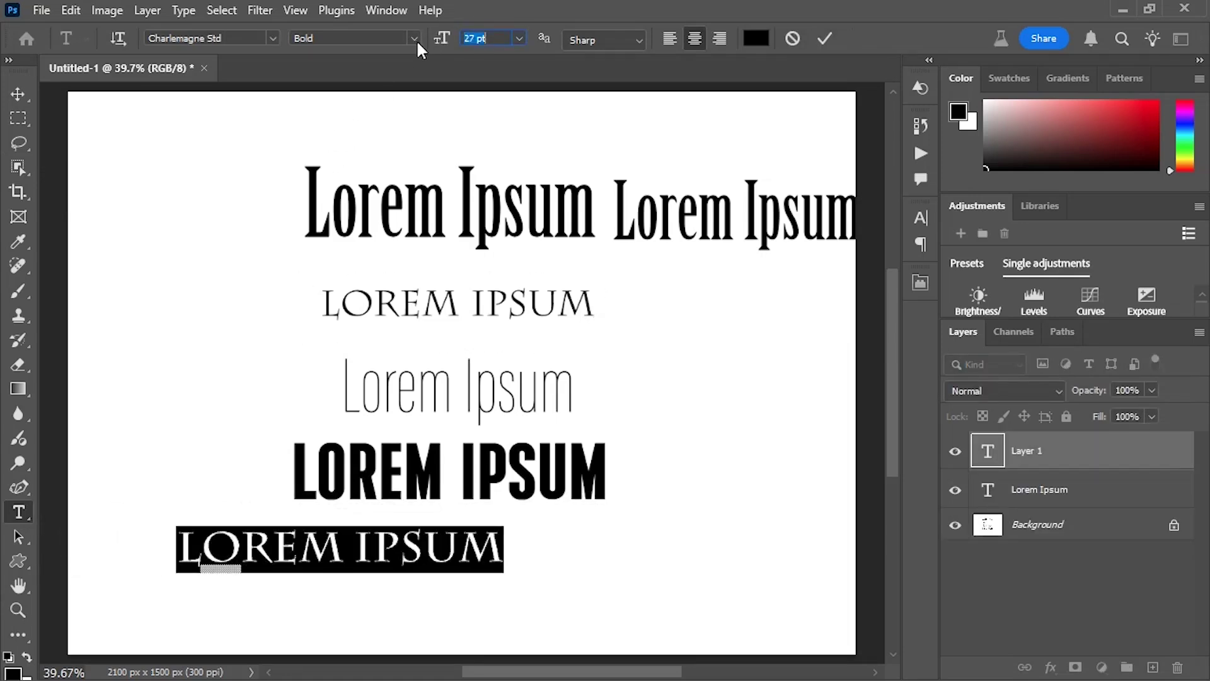
Move the Charlemagne text next to the second sample line for comparison and deselect it
left_click(18, 94)
left_click_drag(306, 557, 628, 345)
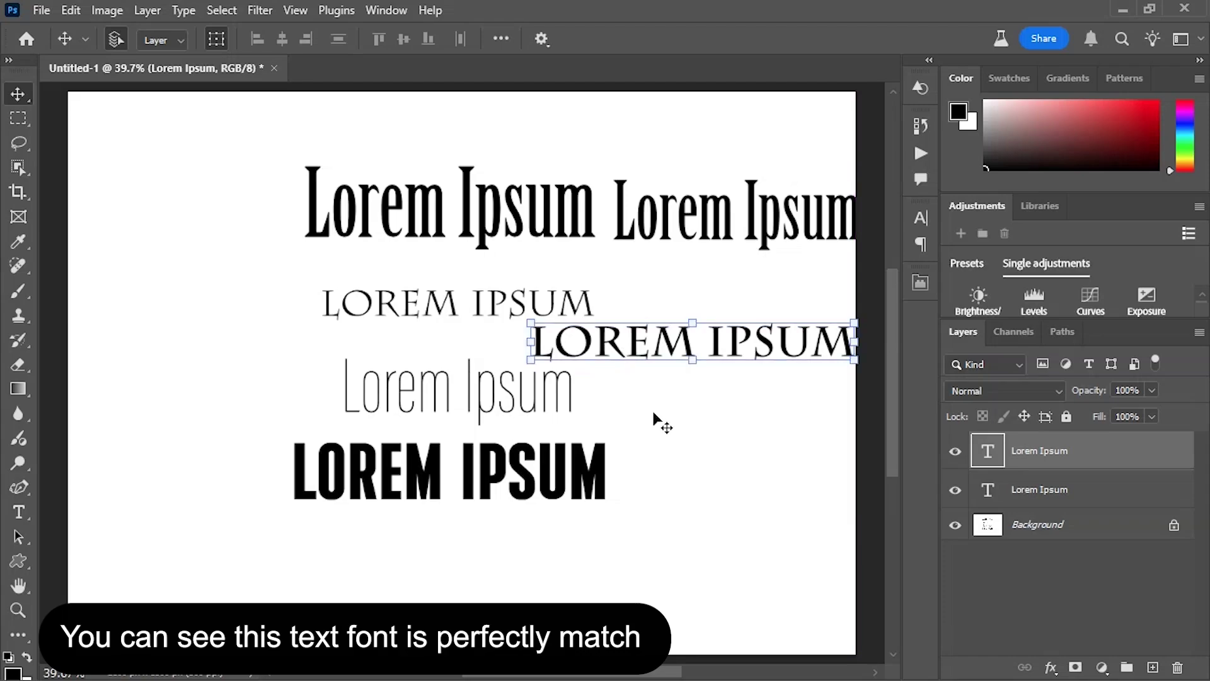
left_click(649, 406)
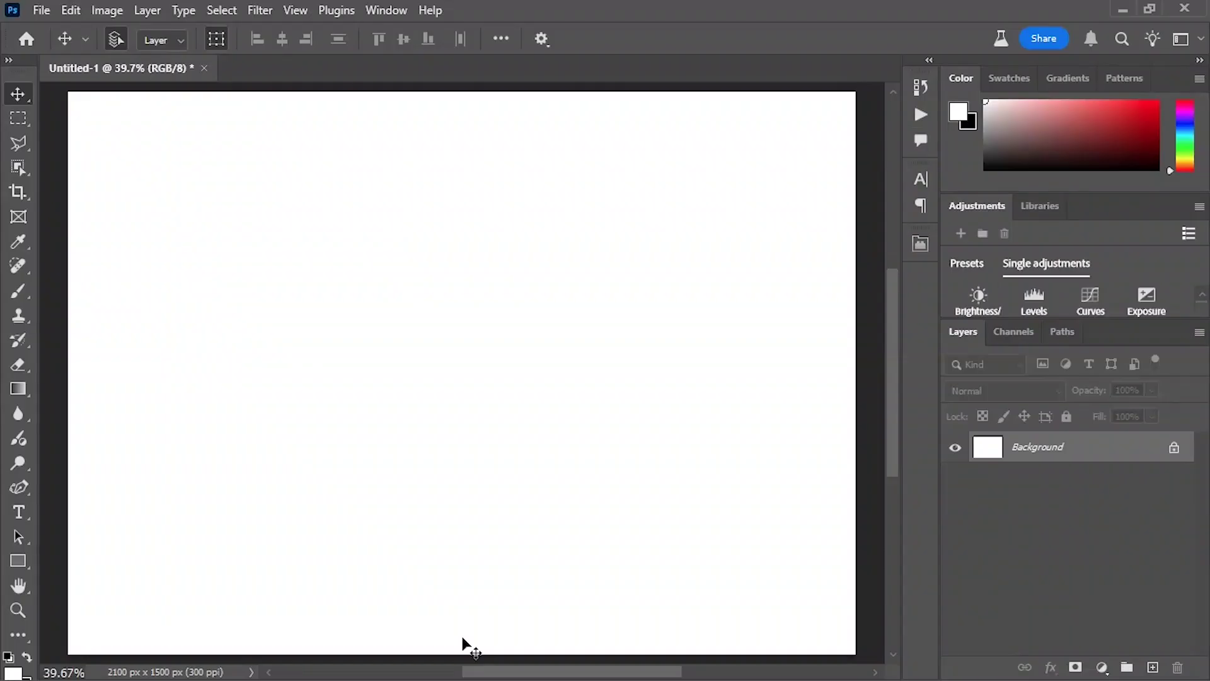
Draw a closed four-point diamond path in the middle of the blank canvas with the Pen tool
right_click(23, 486)
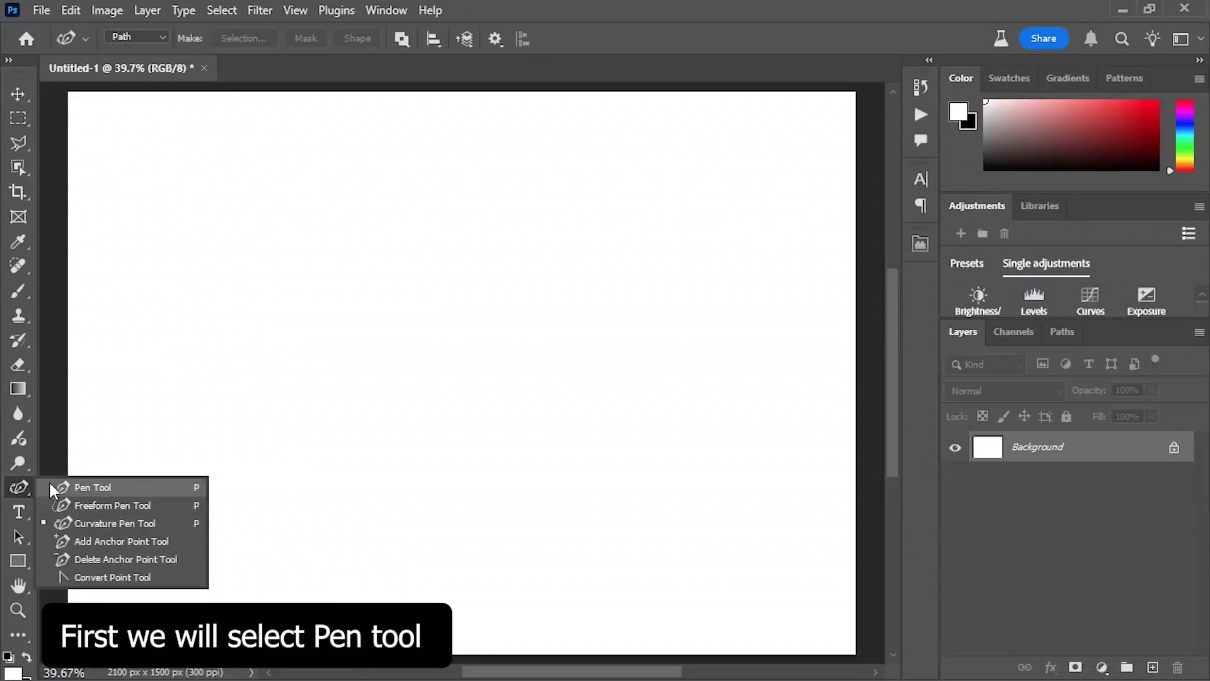
left_click(82, 486)
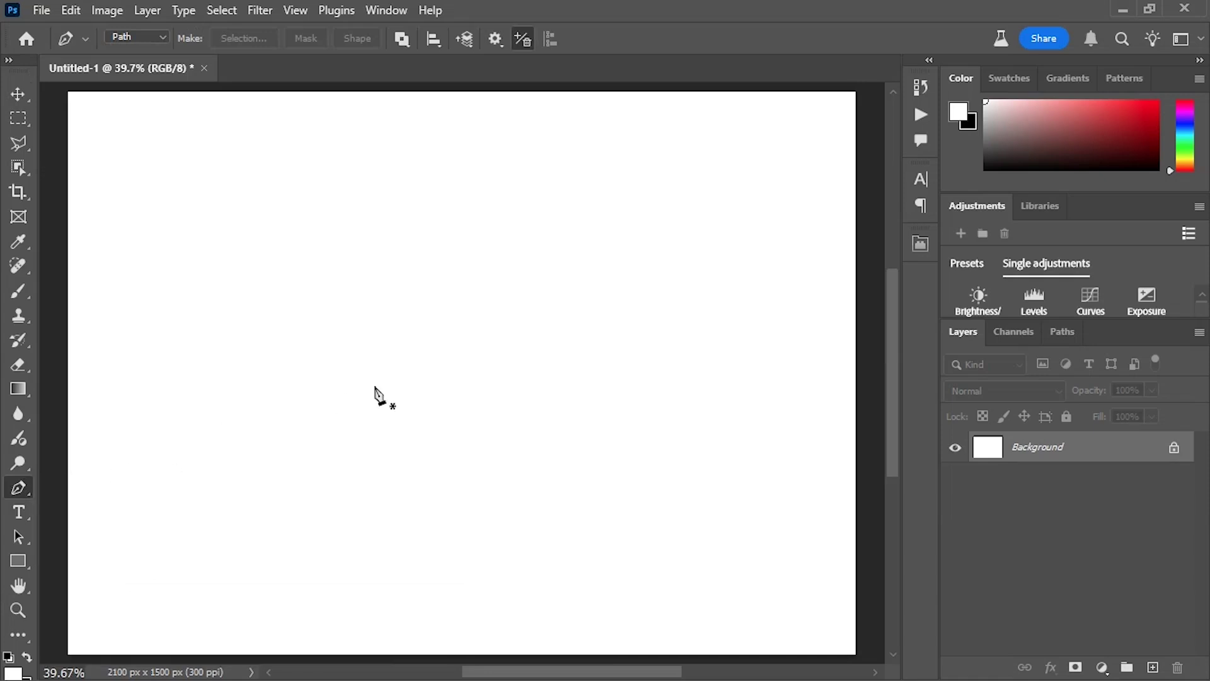
left_click(431, 232)
left_click(550, 390)
left_click(384, 512)
left_click(275, 371)
left_click(431, 232)
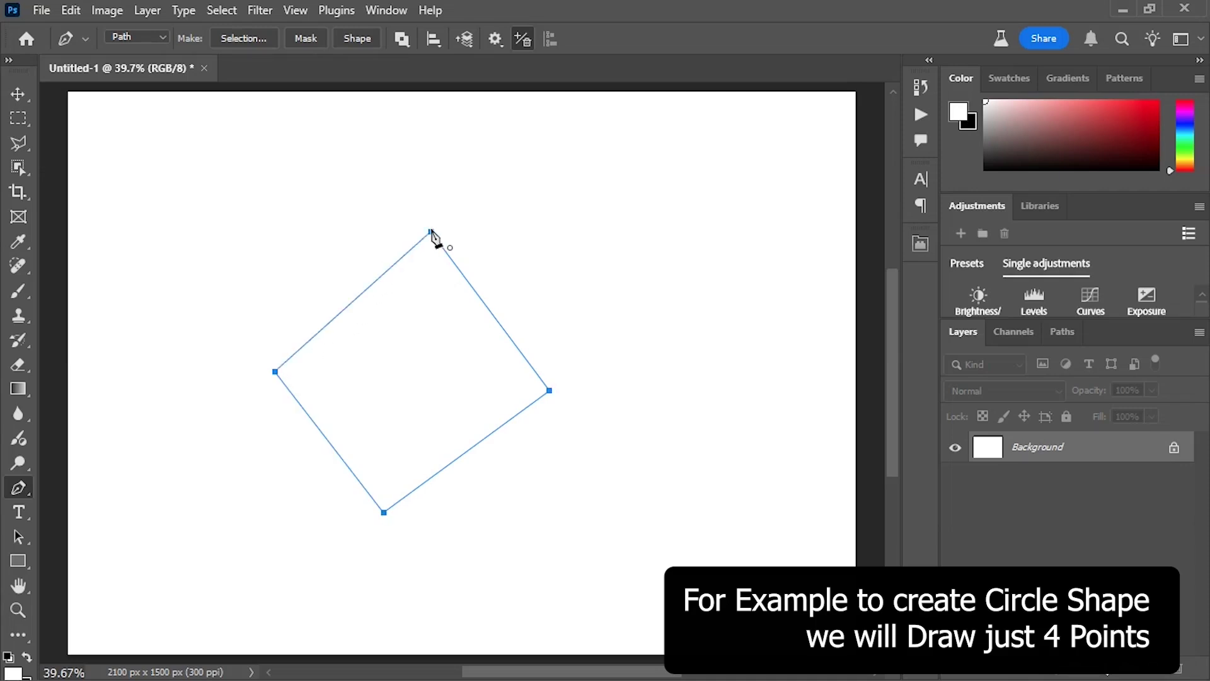
Convert all four corner points of the diamond path to smooth points with the Curvature Pen tool to form a circle
right_click(28, 487)
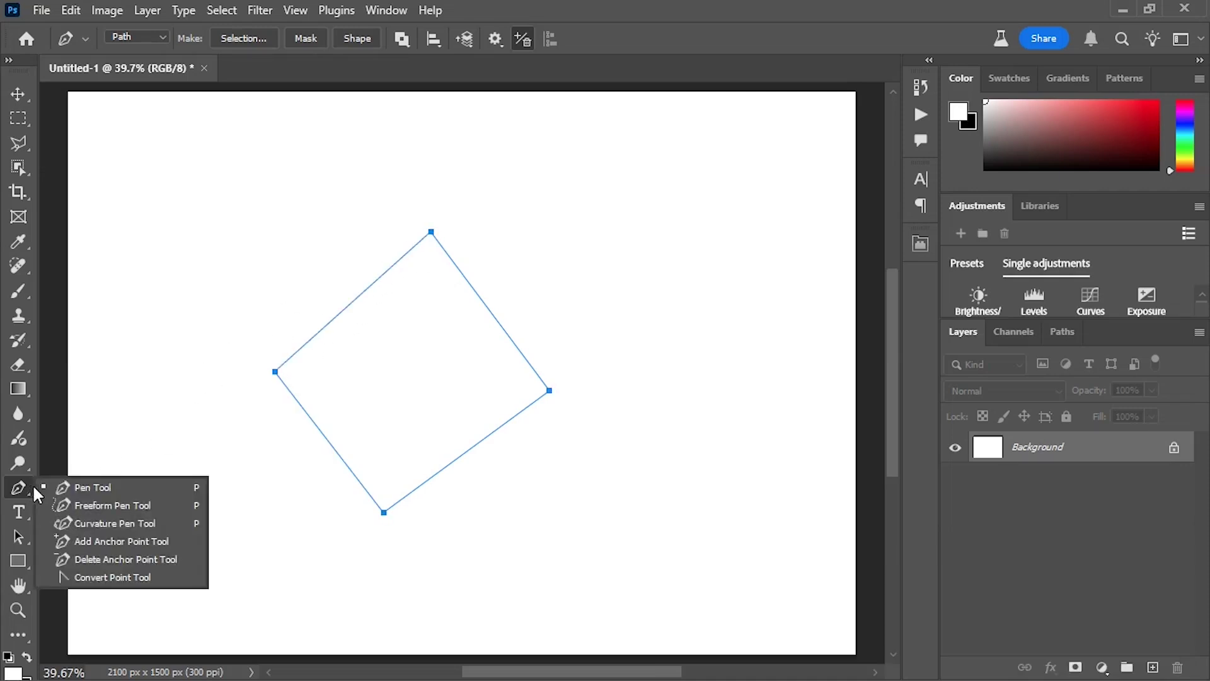
left_click(88, 521)
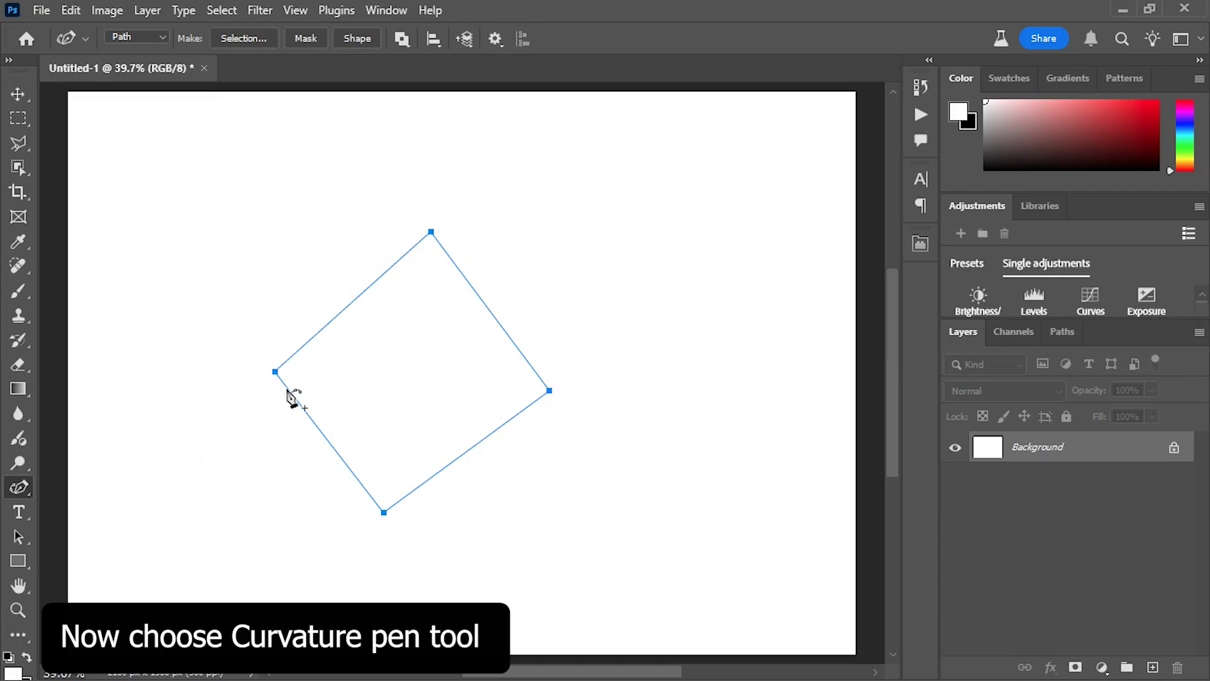
double_click(275, 372)
double_click(549, 390)
double_click(384, 512)
left_click(431, 232)
double_click(431, 232)
left_click(385, 513)
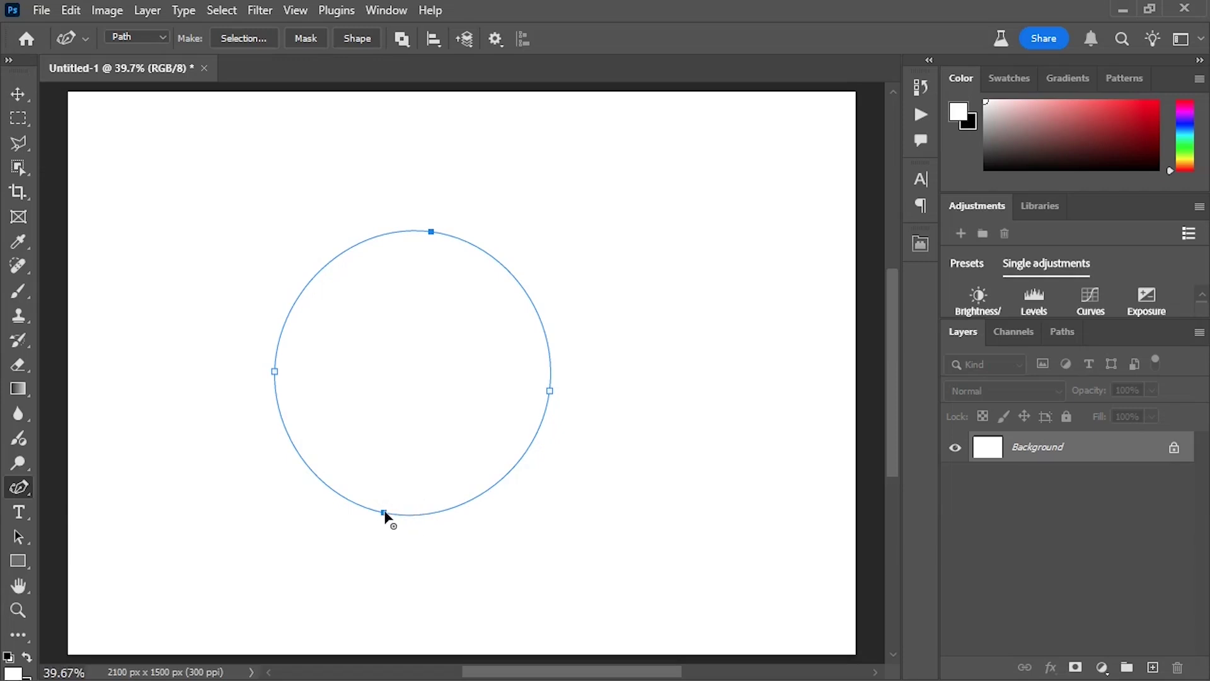
Refine the circle path by shifting its bottom anchor toward the center line and nudging its left and right anchors slightly rightward
left_click_drag(387, 511, 416, 510)
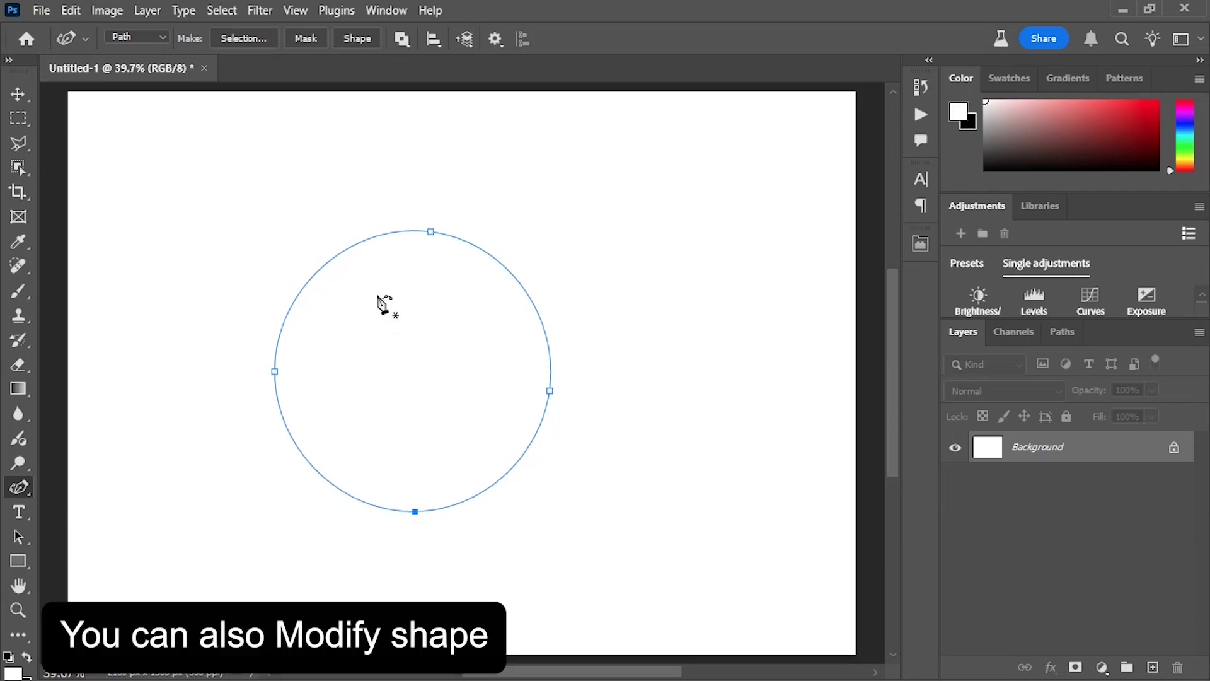
left_click_drag(274, 372, 281, 371)
left_click(550, 391)
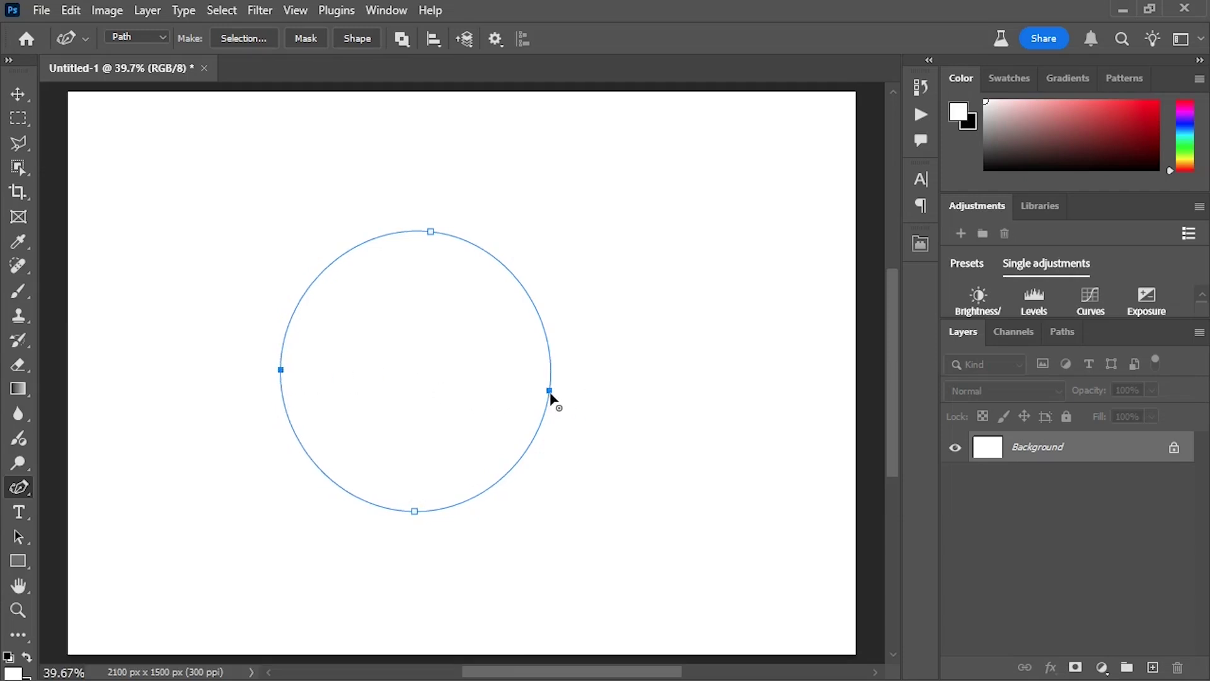
mouse_move(549, 391)
left_mouse_down()
mouse_move(562, 397)
mouse_move(557, 387)
left_mouse_up()
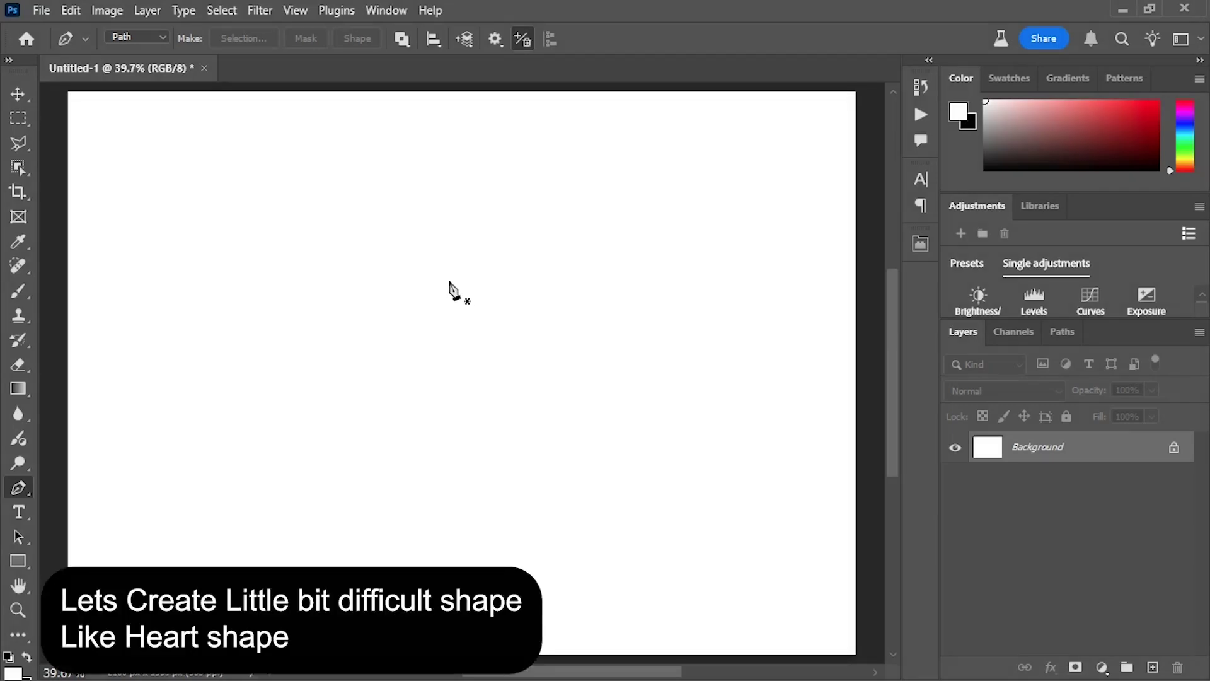
Draw a closed six-point angular heart outline on the blank canvas with the Pen tool
left_click(448, 281)
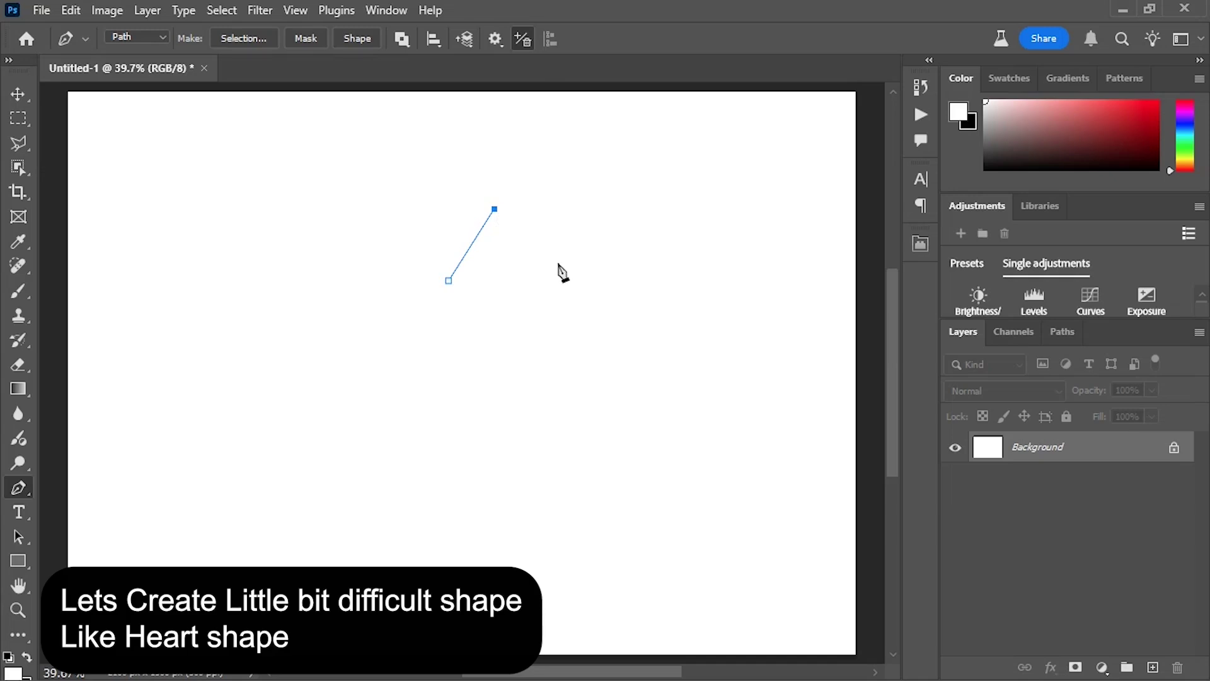
left_click(588, 272)
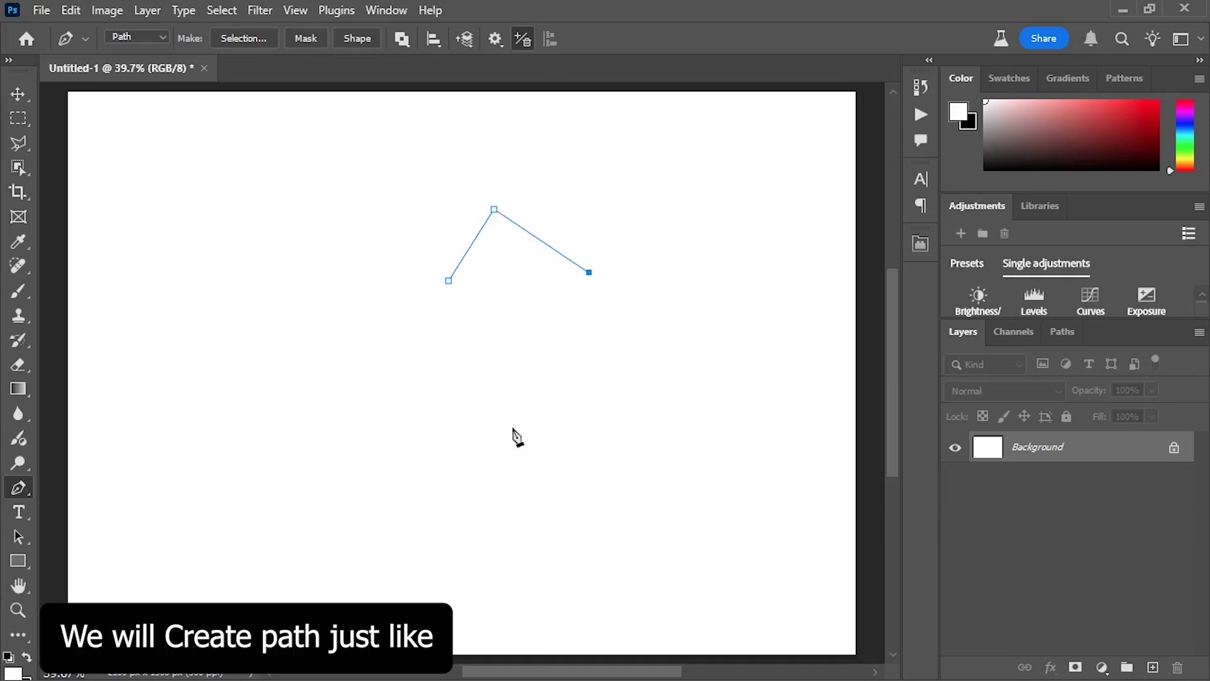
left_click(474, 498)
left_click(301, 303)
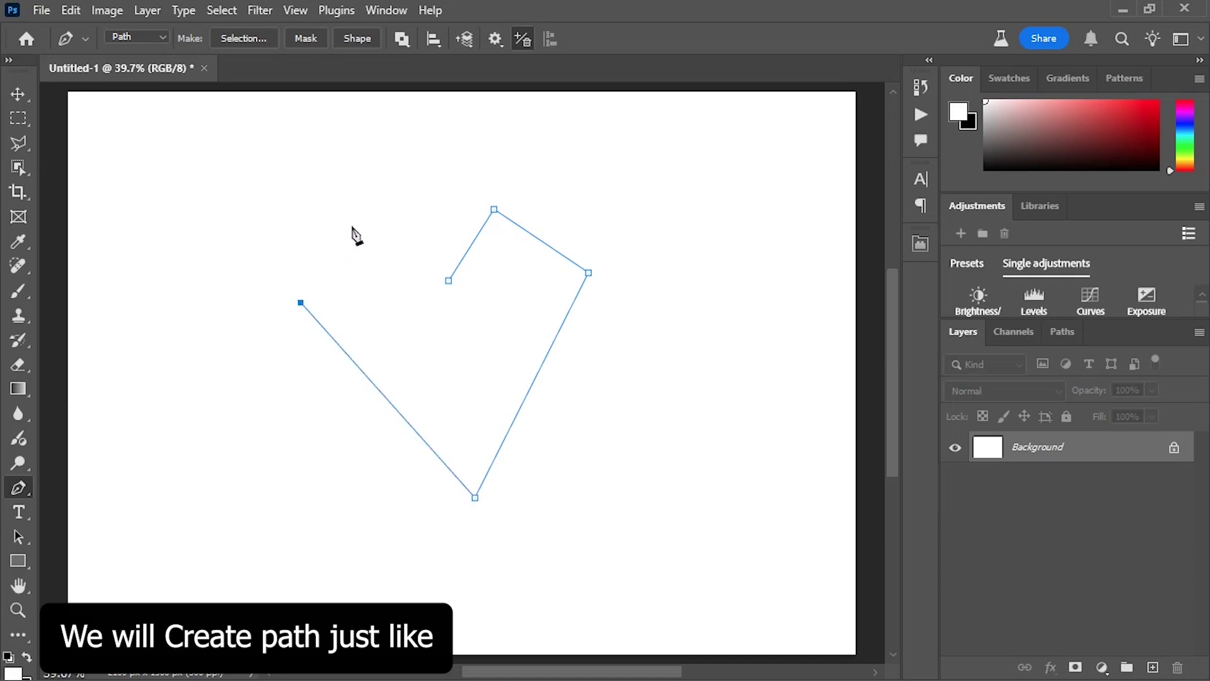
left_click(352, 199)
left_click(449, 281)
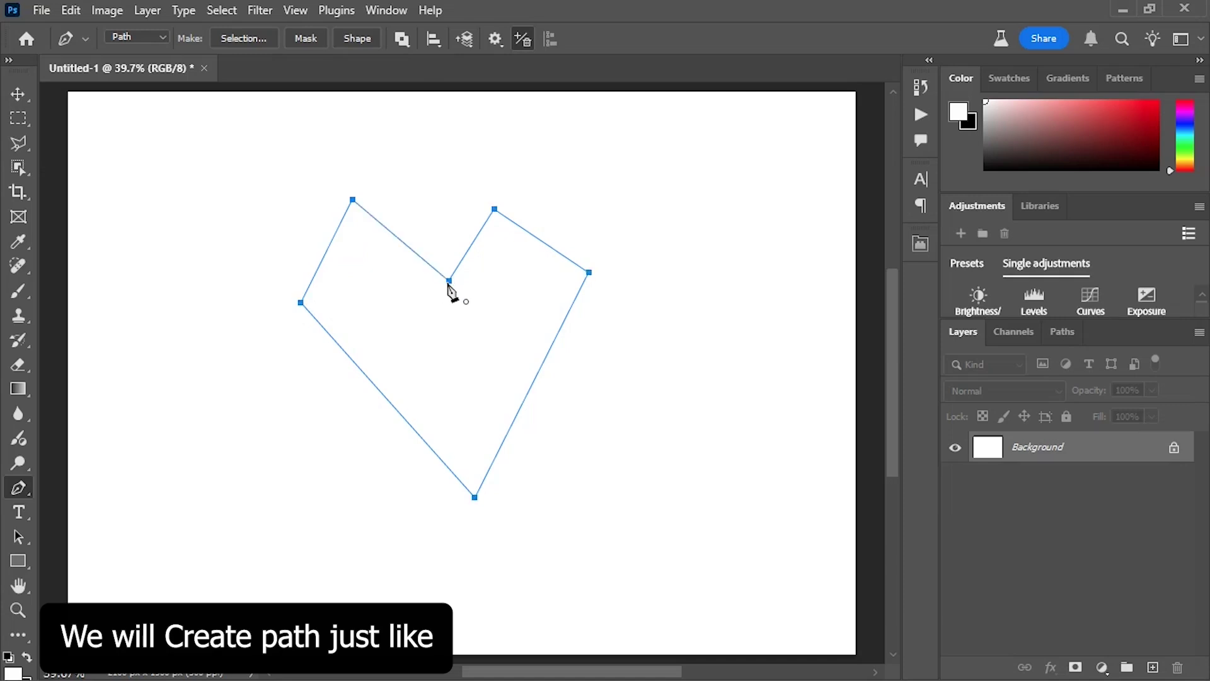
Convert the two top and two side corner points of the heart outline to smooth points with the Curvature Pen tool
right_click(19, 487)
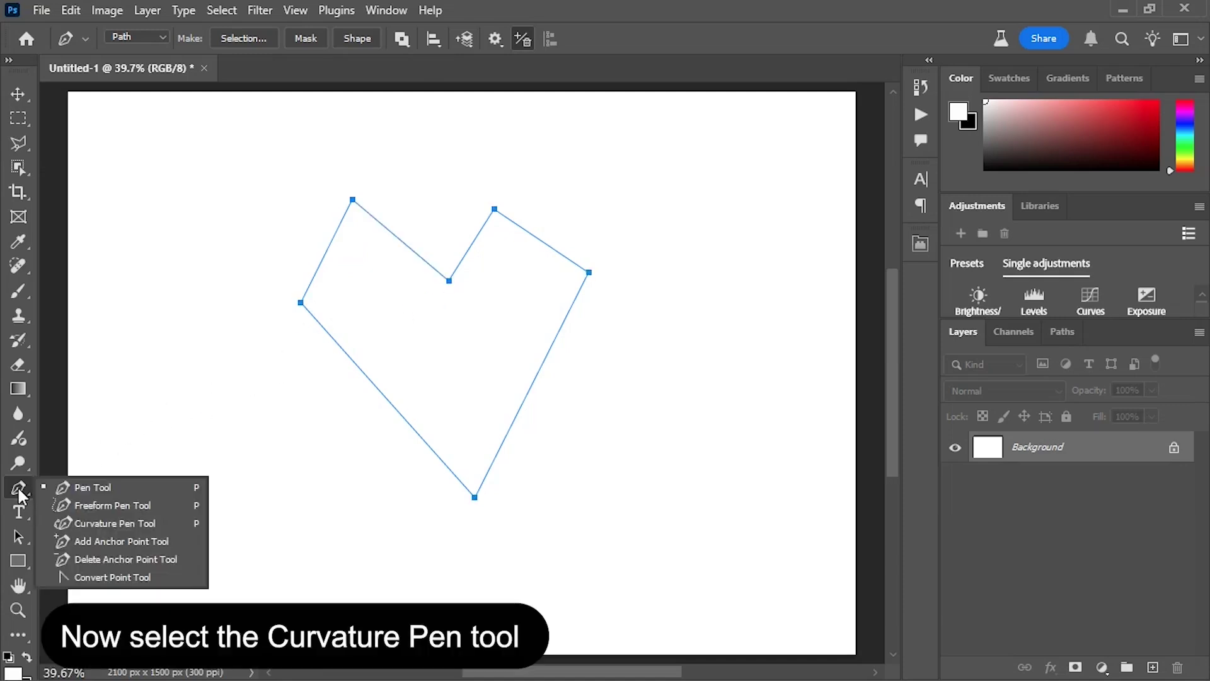
left_click(82, 522)
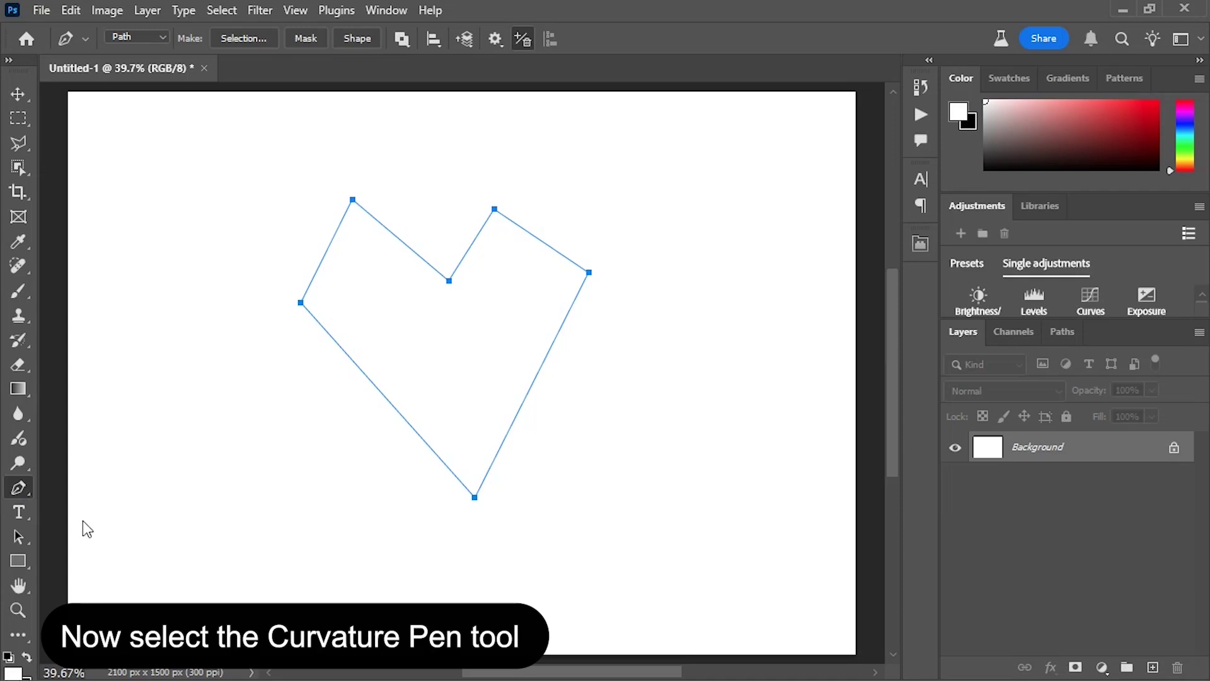
double_click(353, 201)
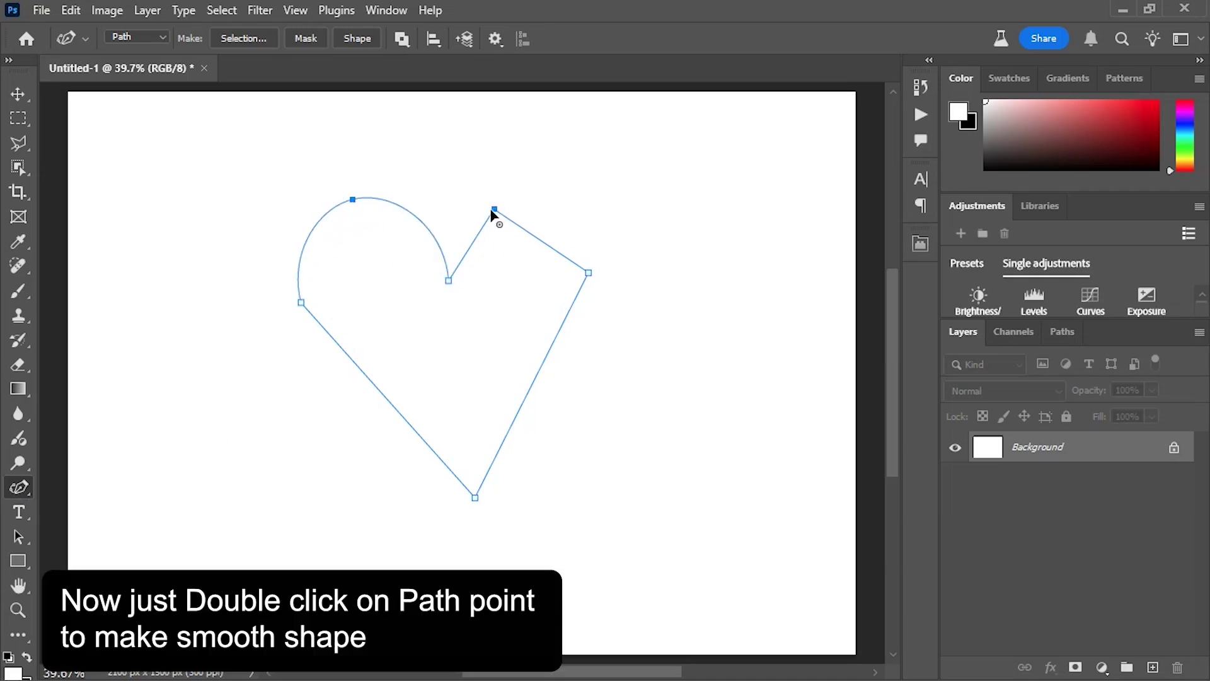
double_click(494, 209)
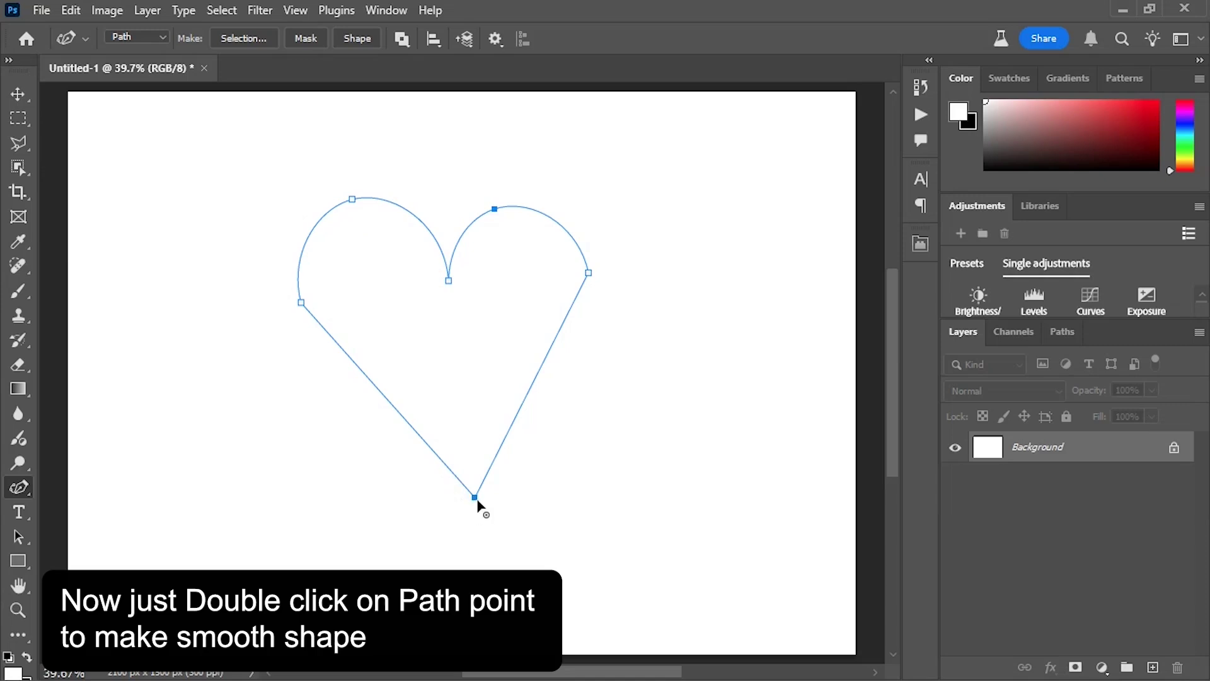
double_click(588, 273)
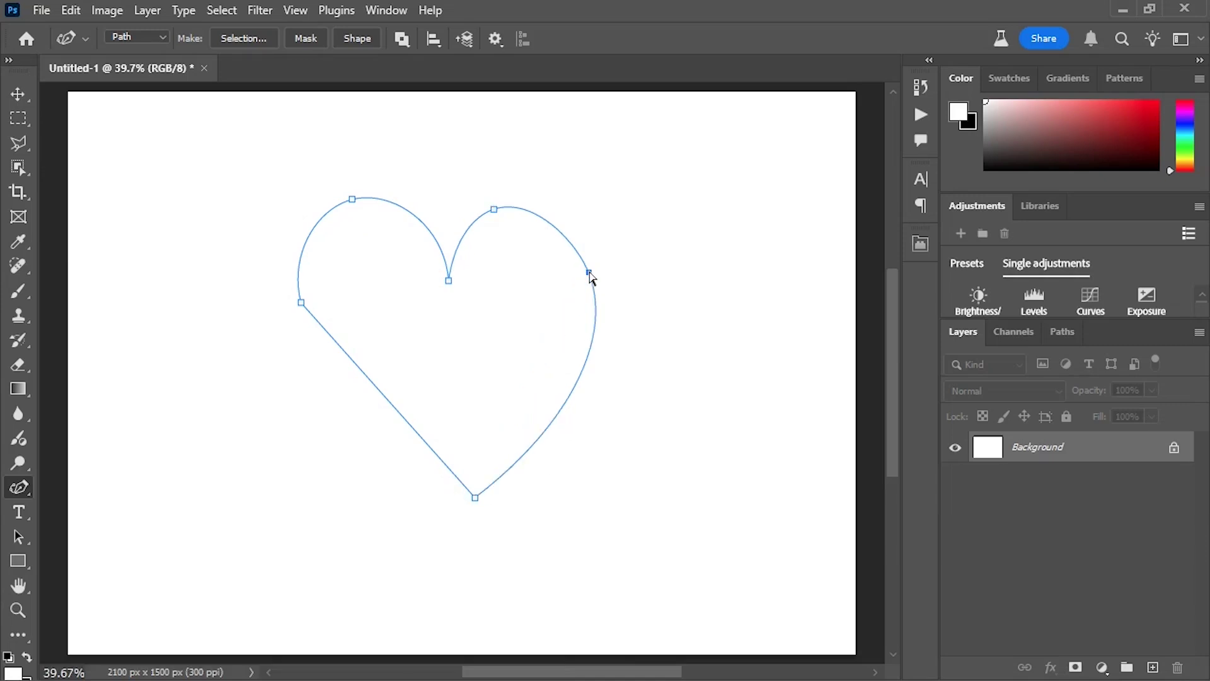
double_click(300, 302)
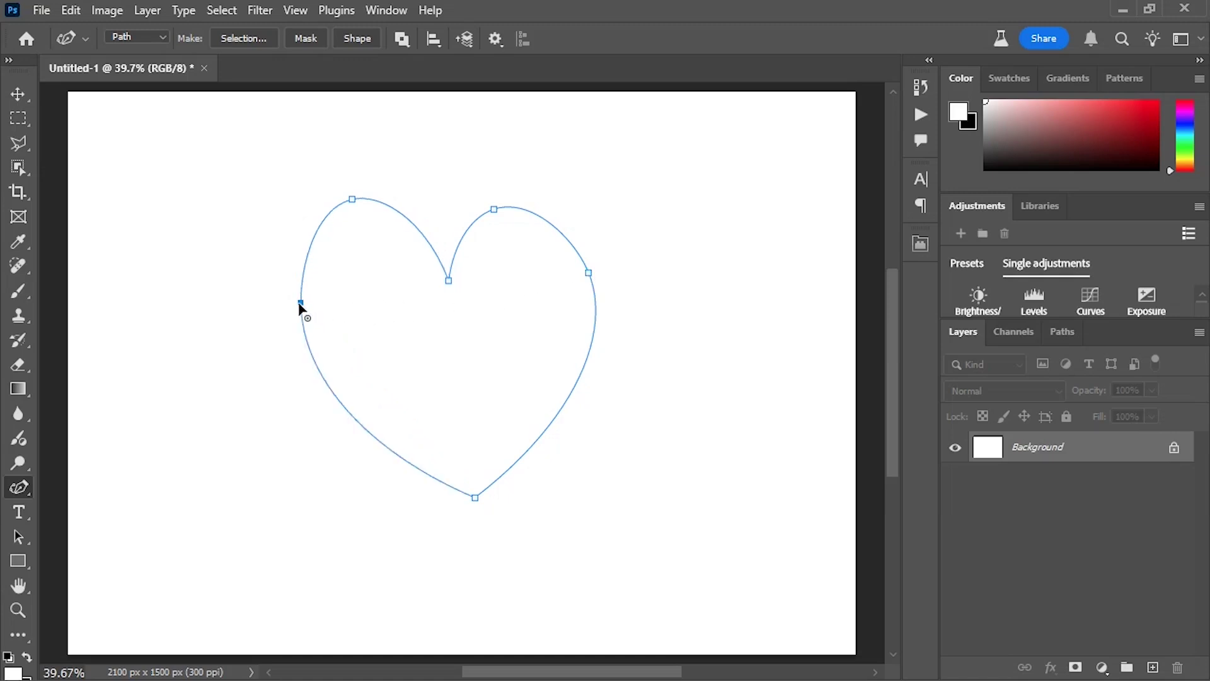
Refine the heart path by raising the right lobe's top anchor and shifting it slightly rightward, and nudging both side anchors inward
left_click_drag(494, 208, 497, 196)
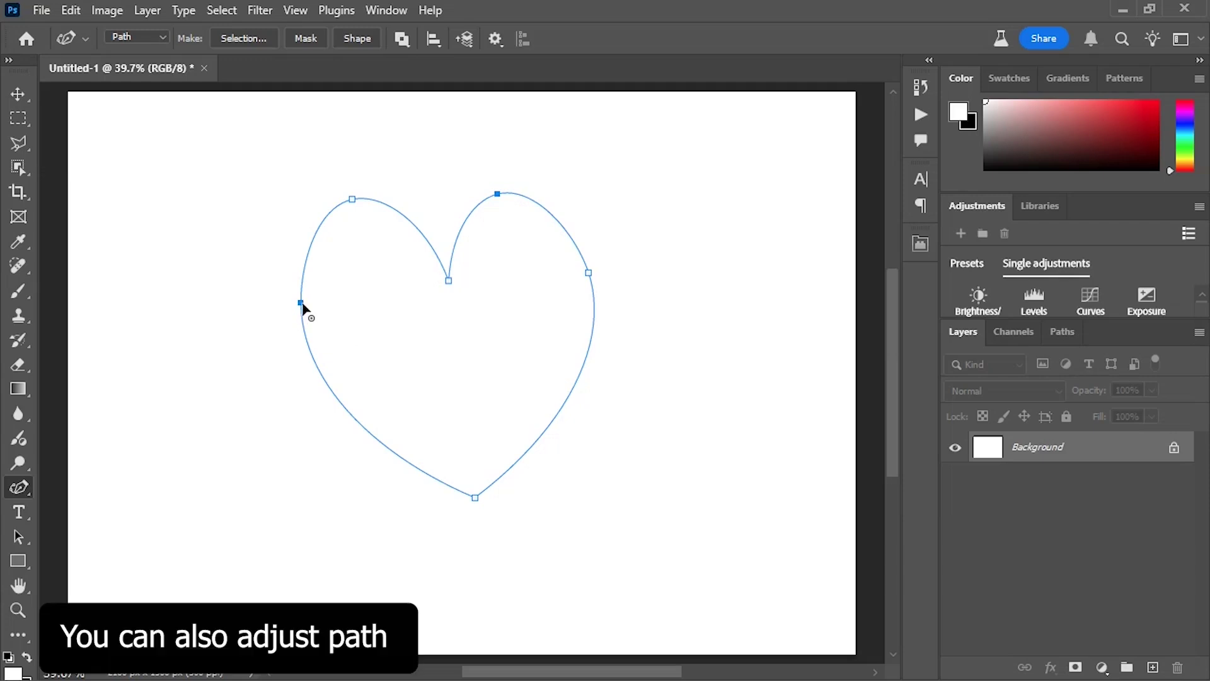
left_click_drag(305, 304, 309, 304)
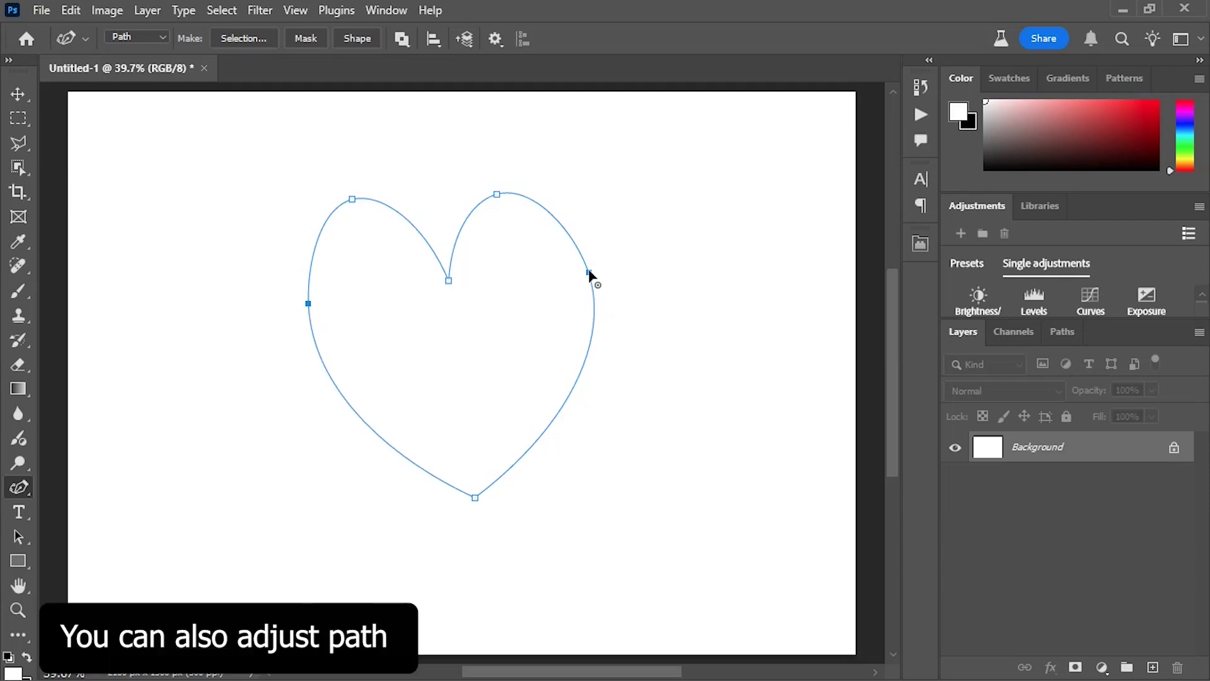
left_click_drag(590, 272, 583, 255)
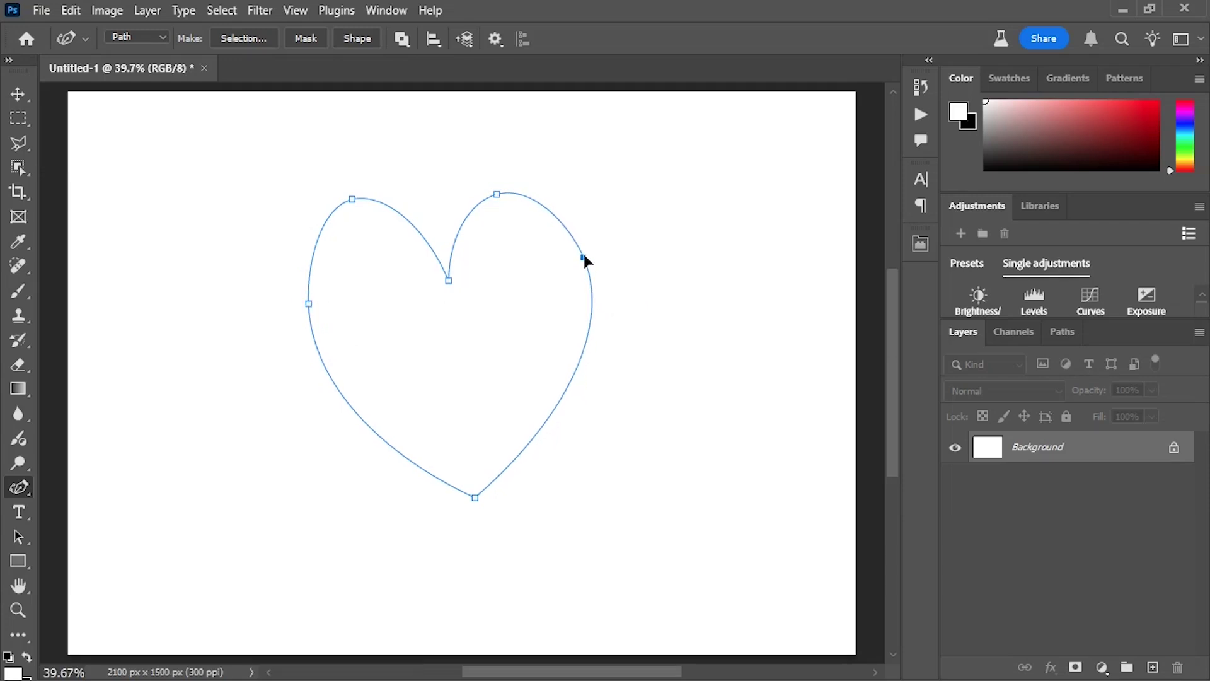
left_click_drag(498, 196, 511, 194)
left_click(352, 201)
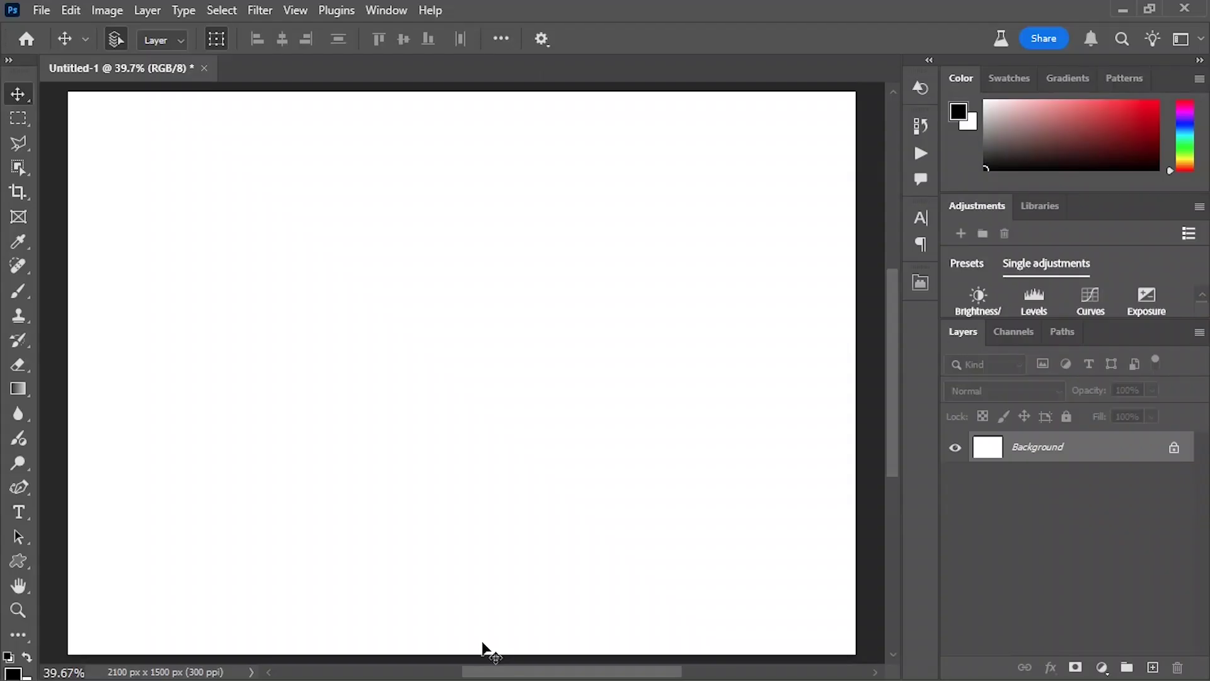
Load the Legacy Shapes and More collection into the custom shapes library
left_click(385, 9)
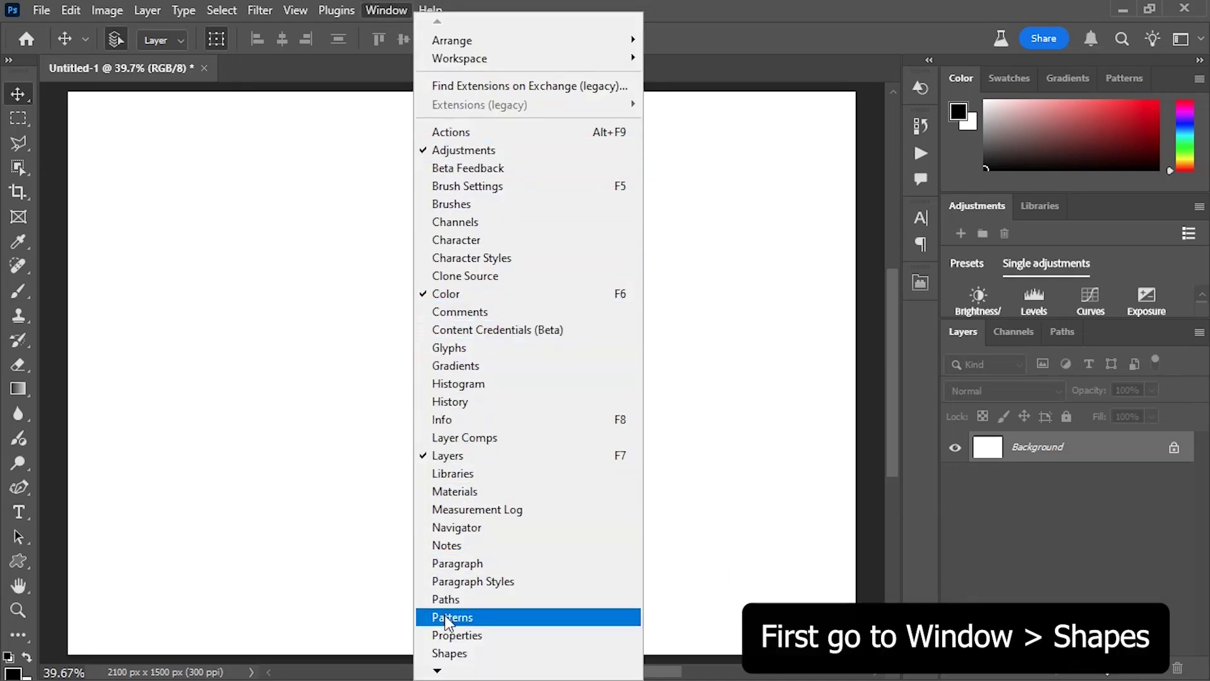
left_click(448, 653)
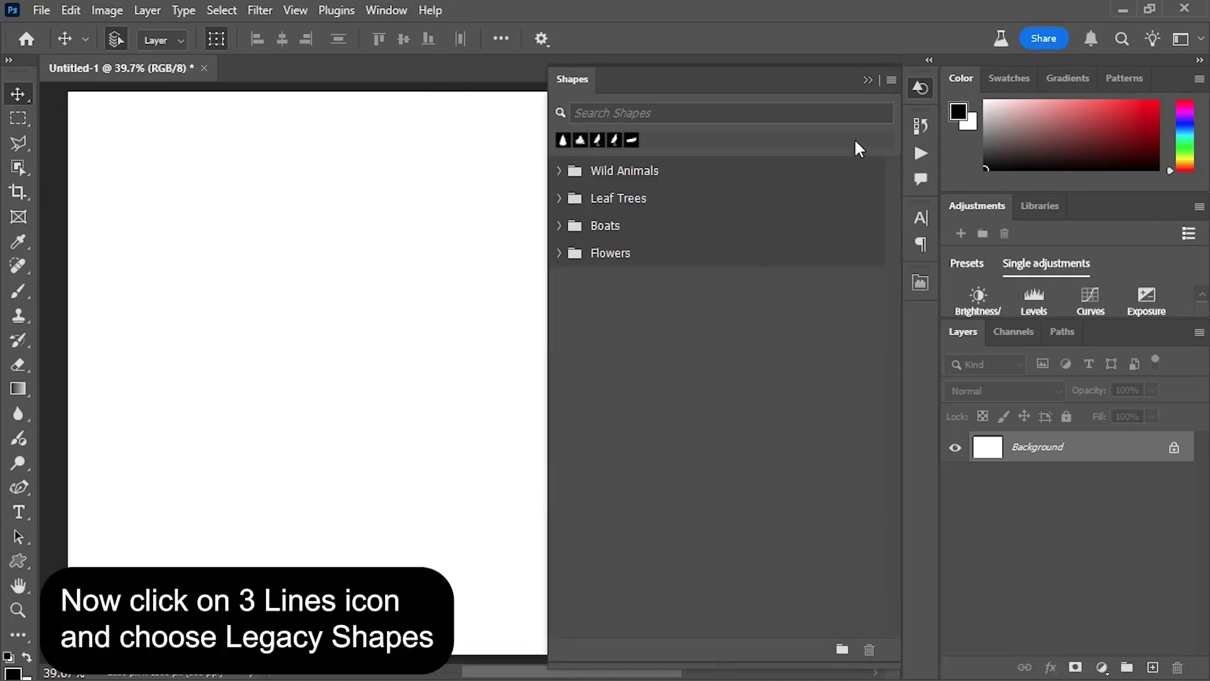
left_click(890, 83)
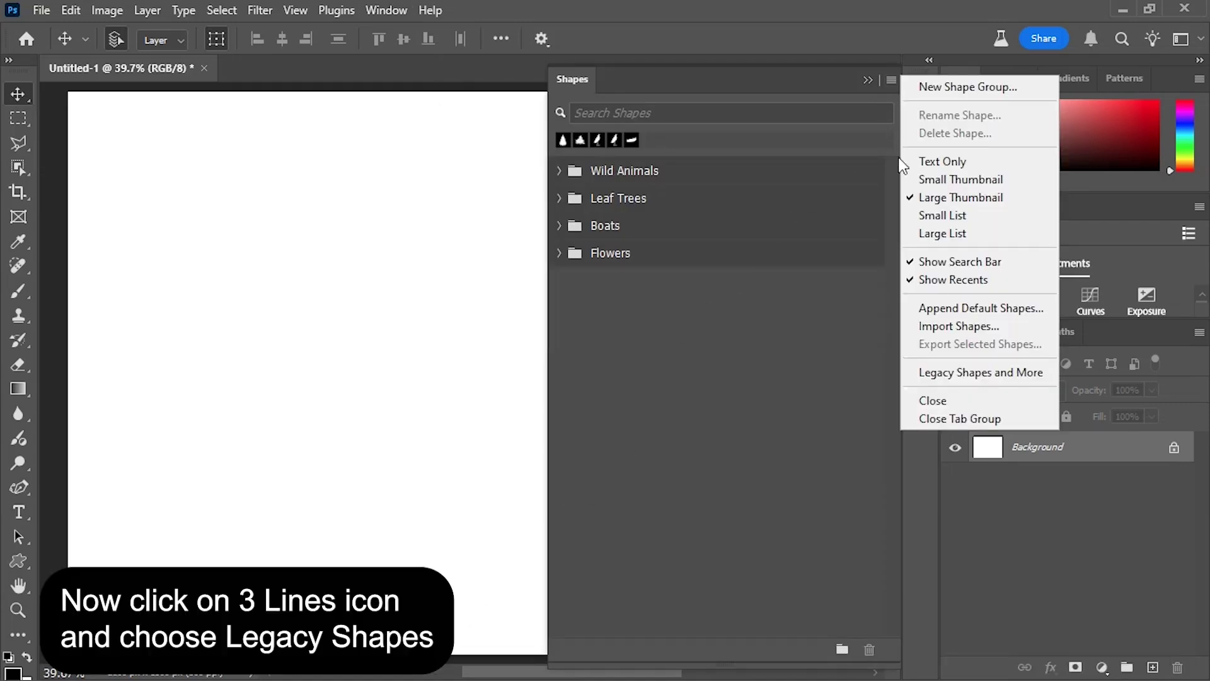
left_click(937, 378)
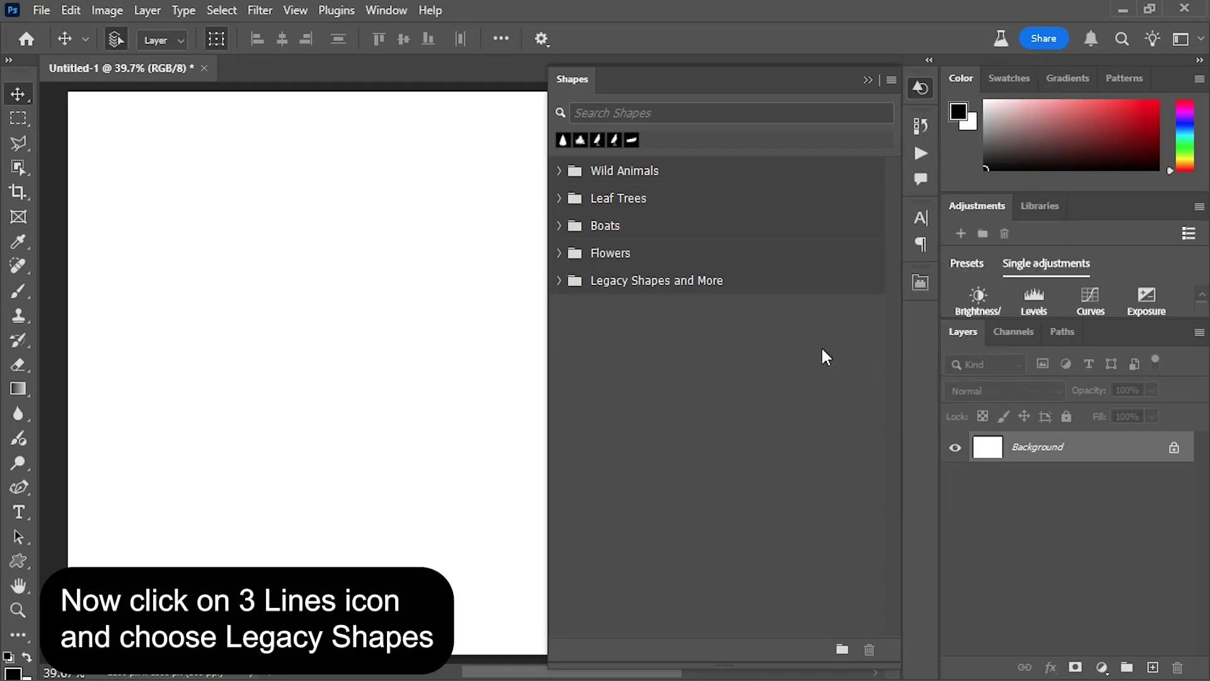
Examine the Conifer Trees, Leafless Trees, Forests and Mountains, and Lakes and Hills groups of the 2019 Shapes in Legacy Shapes and More
left_click(559, 281)
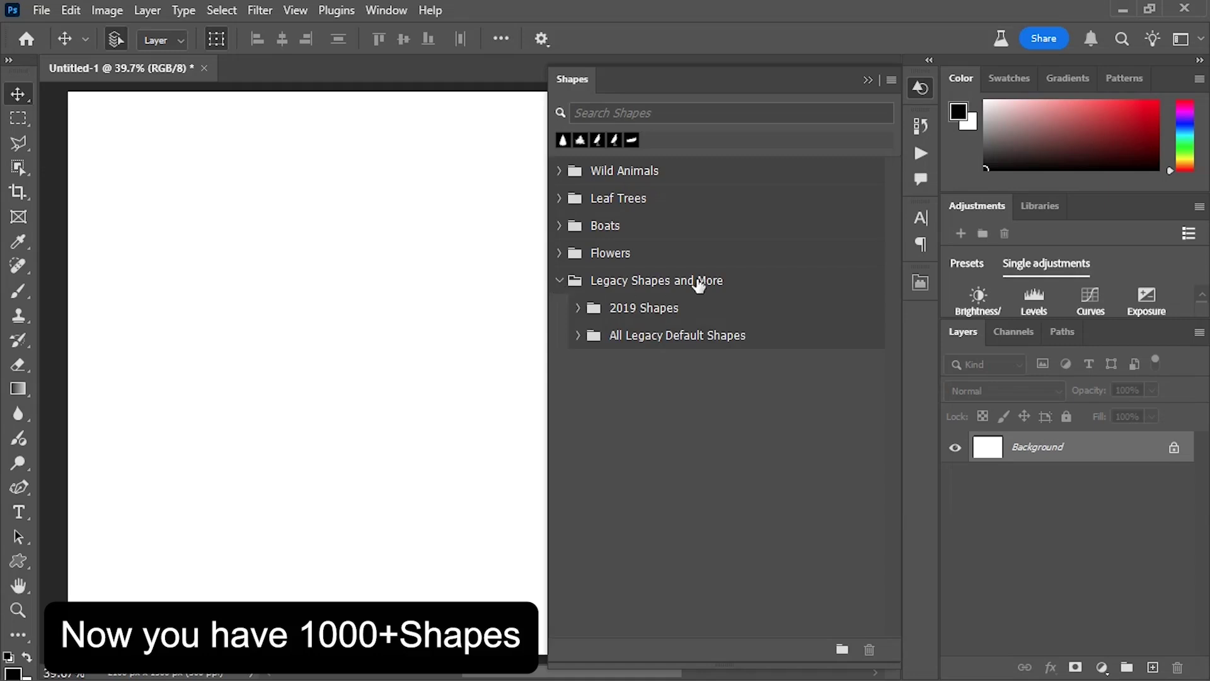
left_click(577, 309)
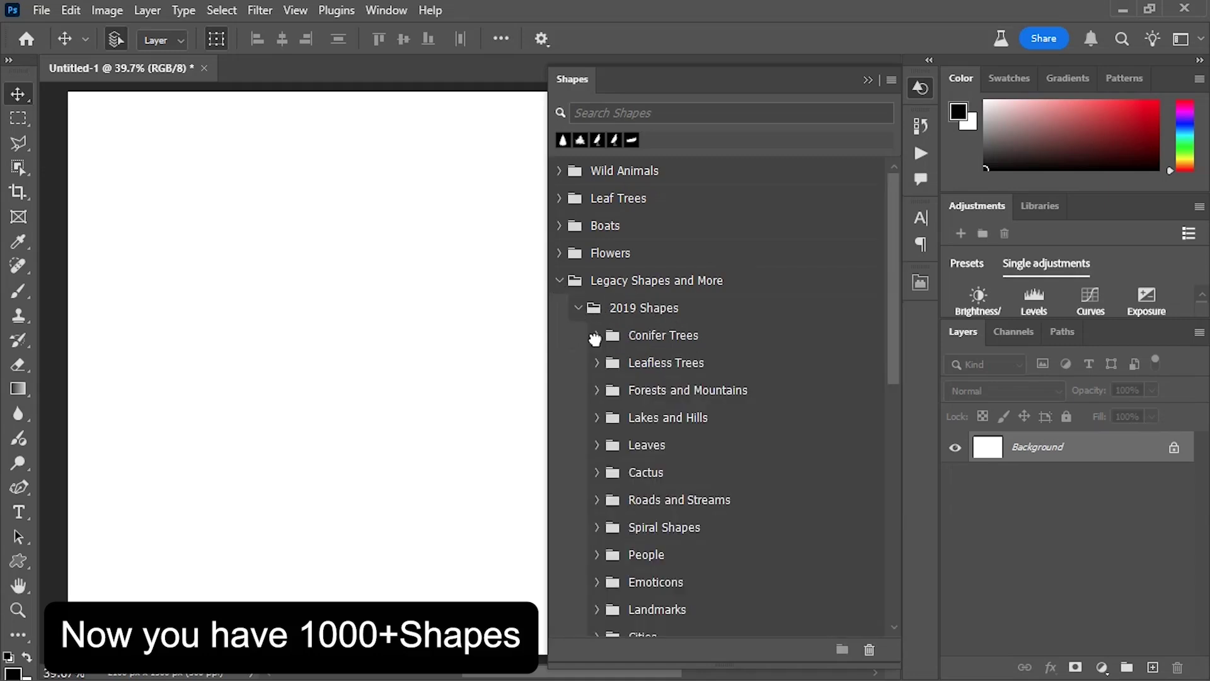
left_click(597, 335)
scroll(653, 354, "down", 1)
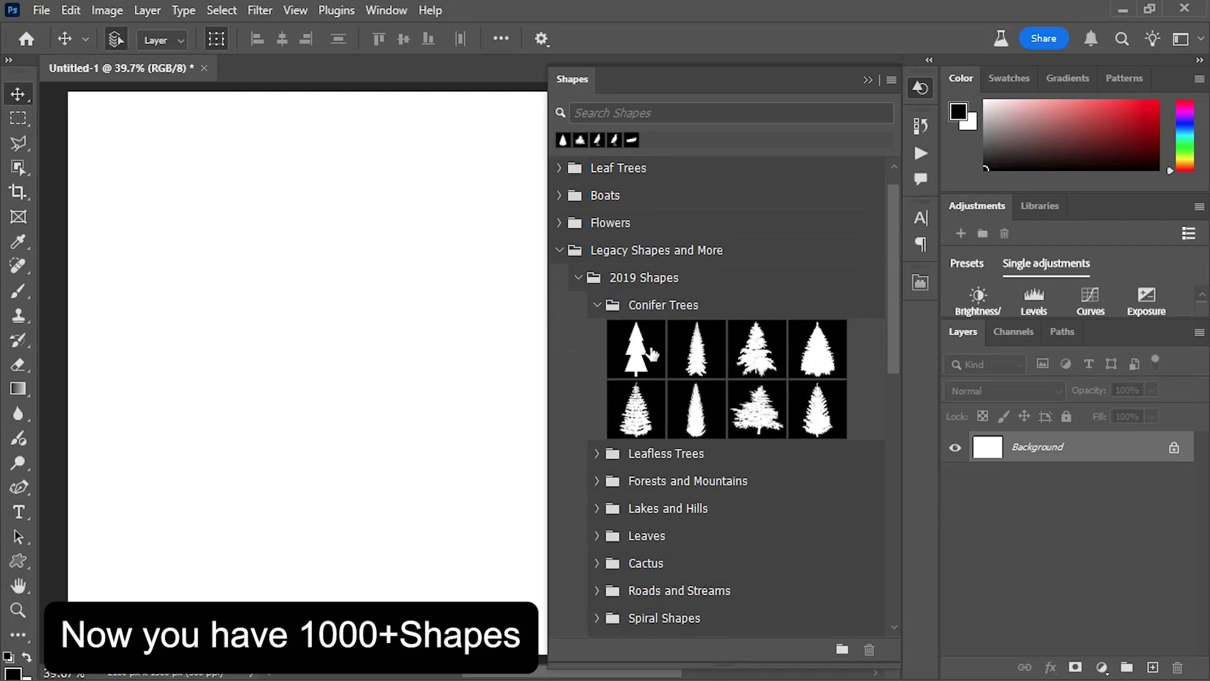
left_click(596, 454)
scroll(642, 401, "down", 8)
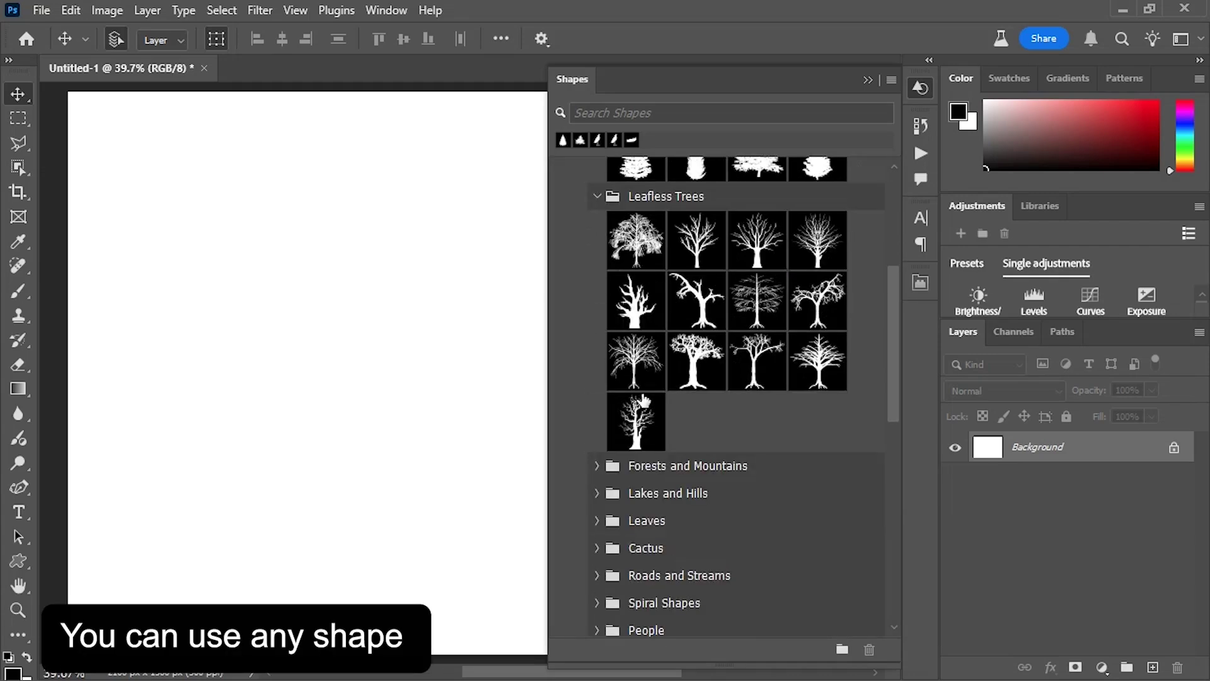
left_click(597, 465)
scroll(599, 479, "down", 6)
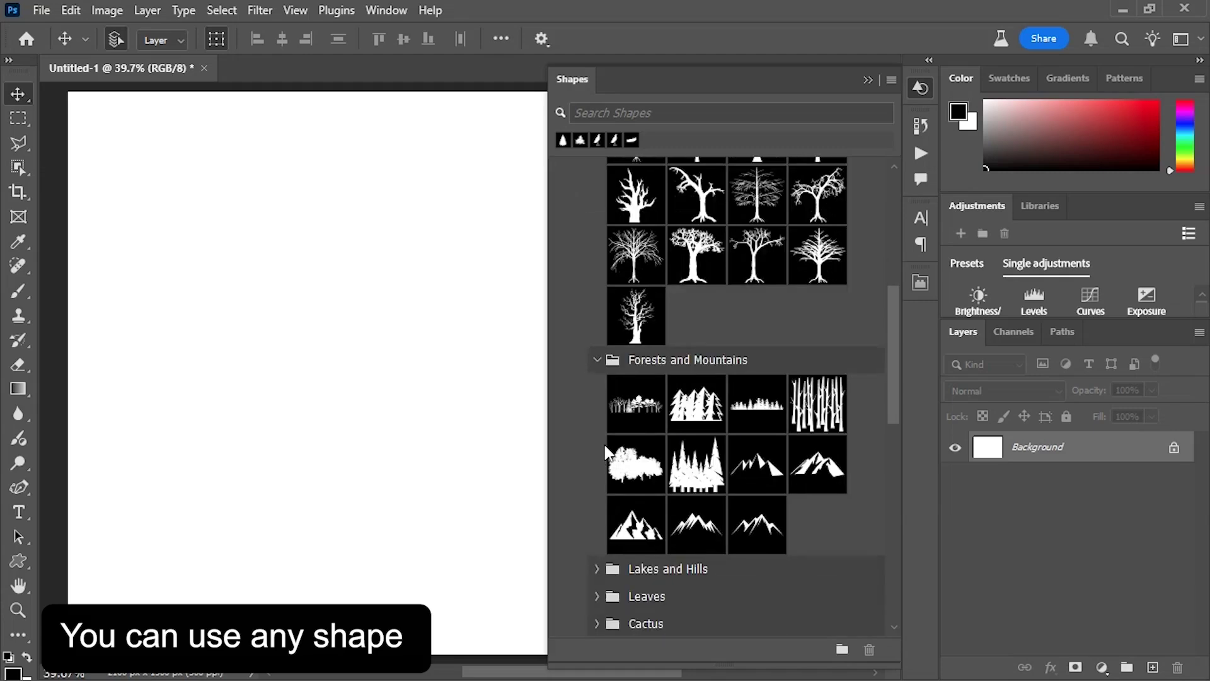
left_click(596, 478)
scroll(599, 451, "down", 9)
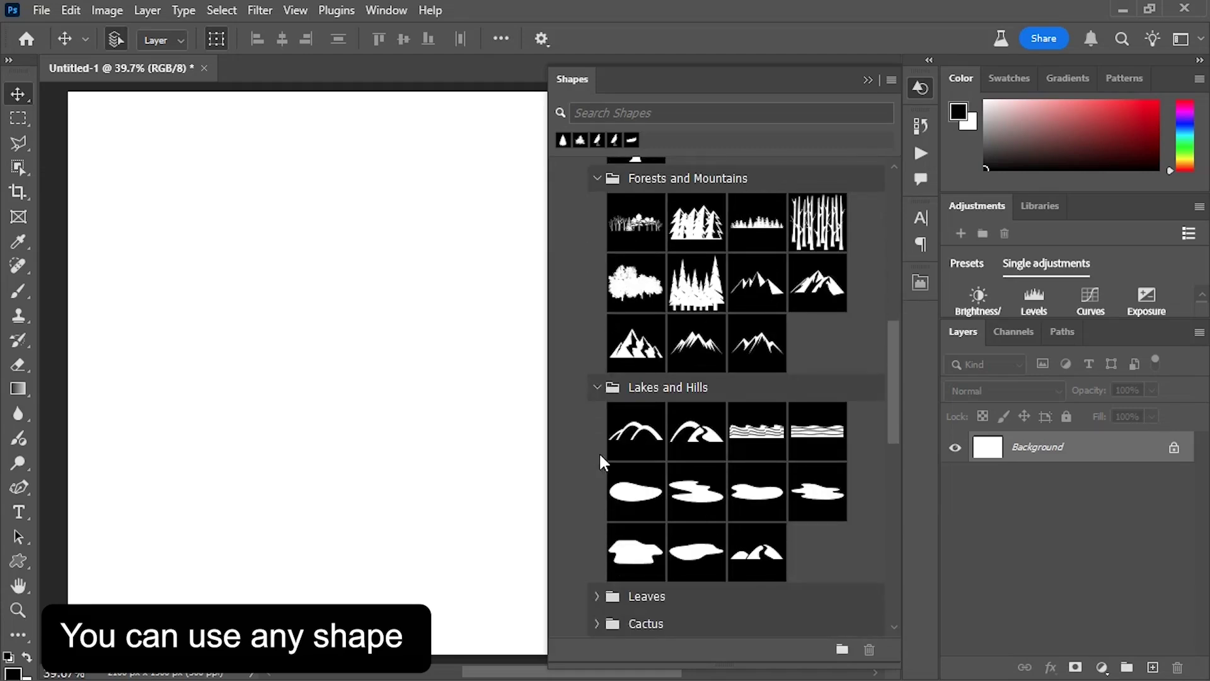
Examine the Leaves, Cactus, Roads and Streams, Spiral Shapes and Landmarks groups of the 2019 Shapes
left_click(597, 414)
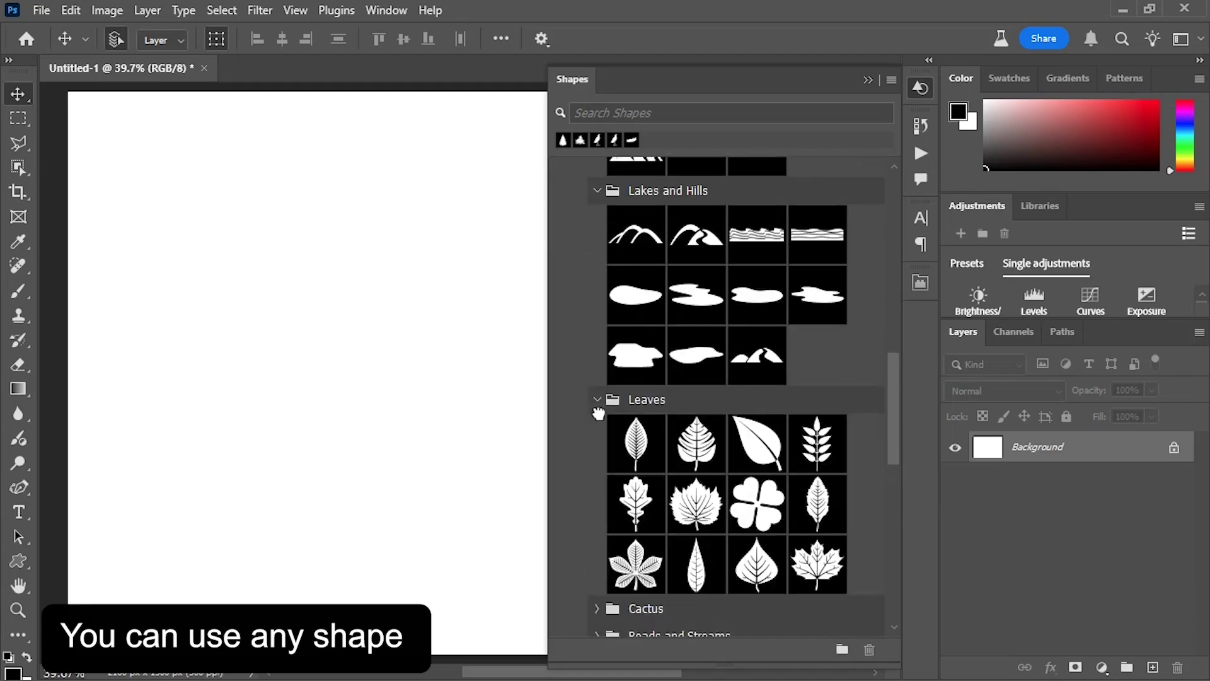
scroll(599, 416, "down", 7)
left_click(597, 411)
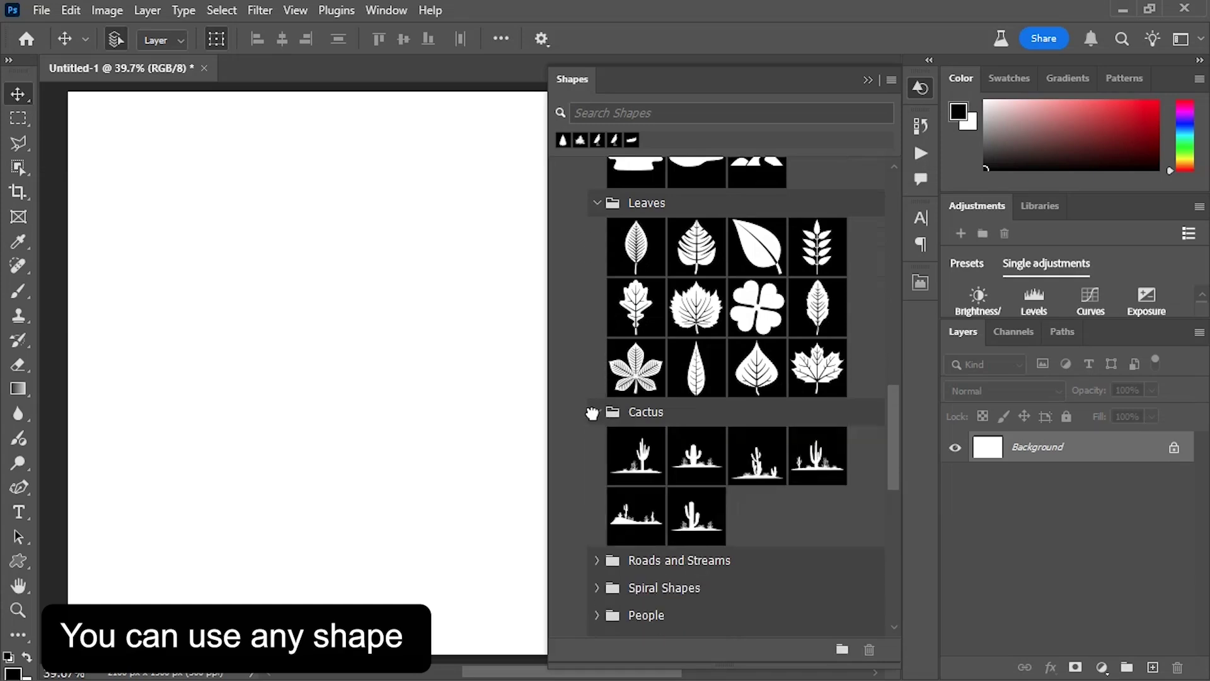
scroll(623, 406, "down", 5)
scroll(617, 401, "down", 1)
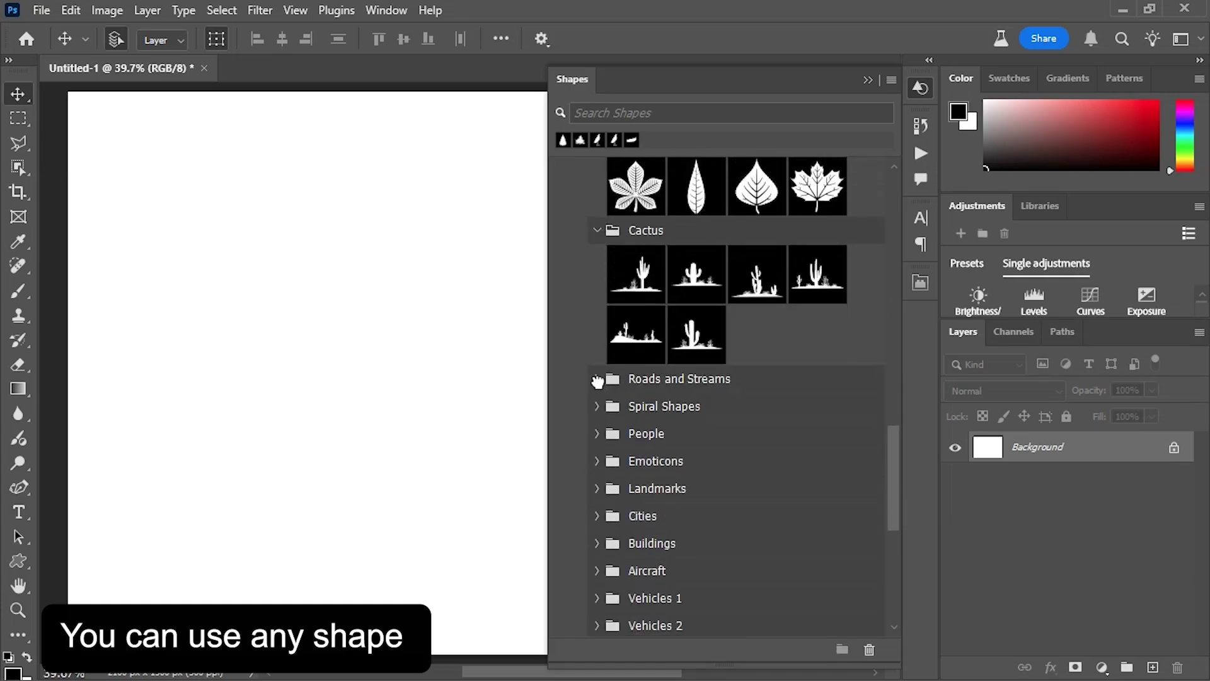
left_click(596, 380)
scroll(598, 385, "down", 4)
left_click(596, 391)
scroll(602, 397, "down", 6)
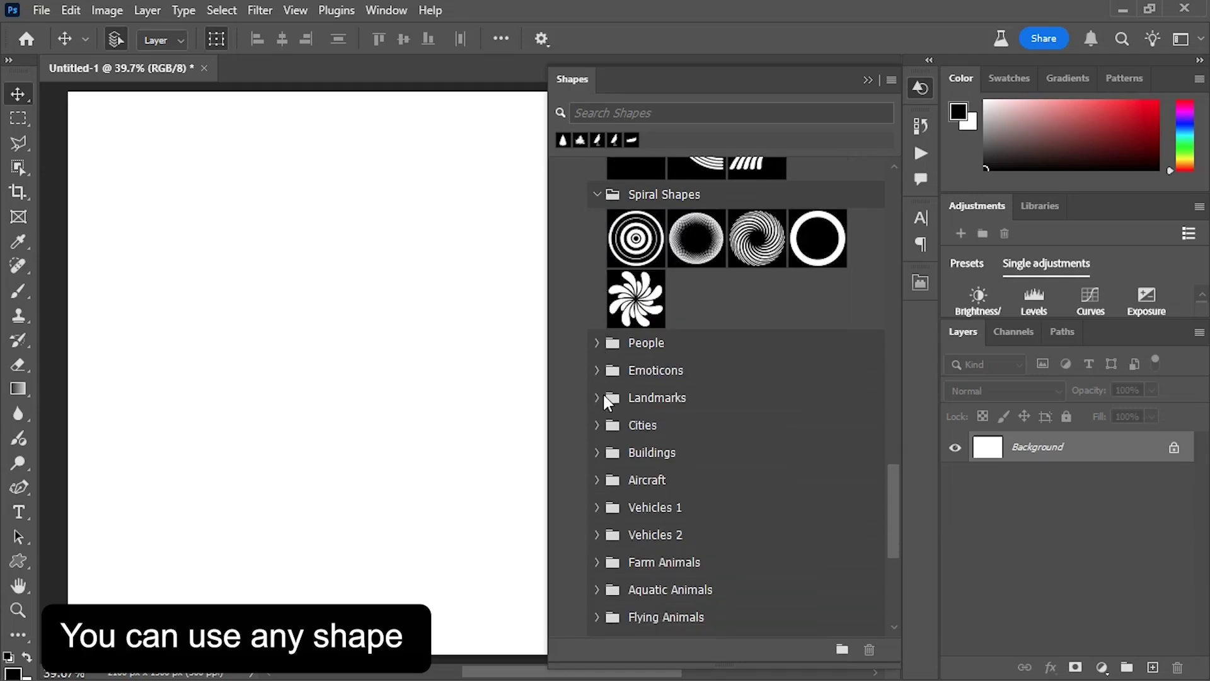
left_click(601, 395)
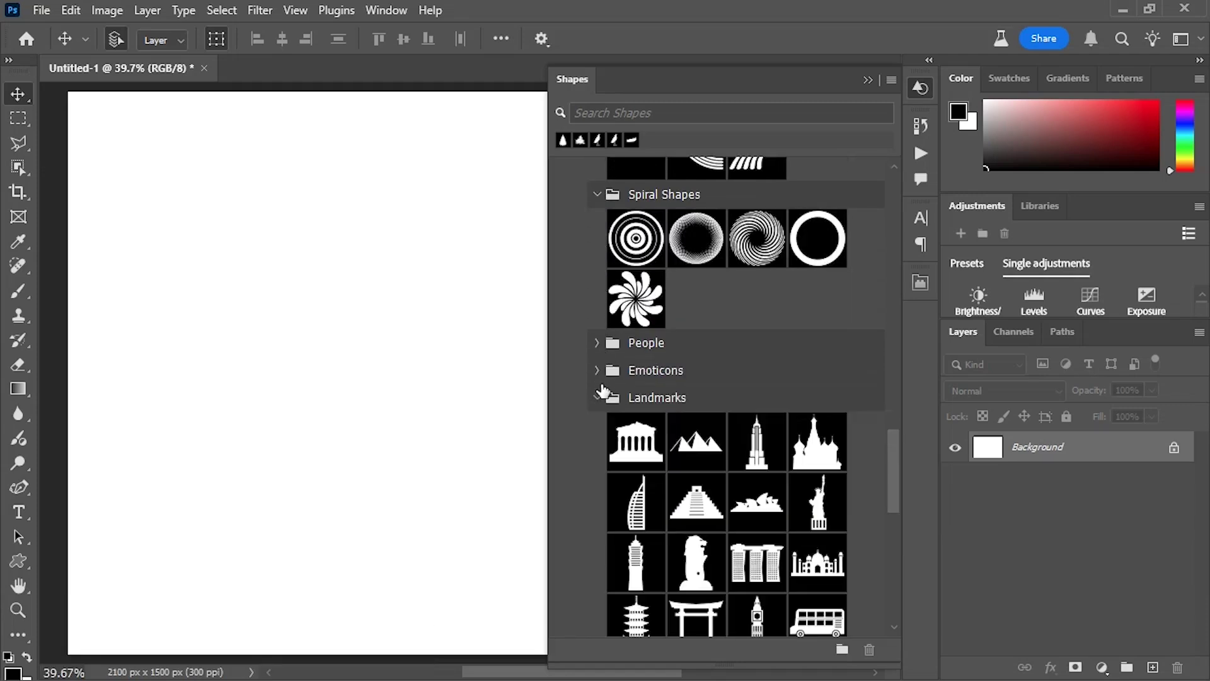
scroll(703, 417, "down", 7)
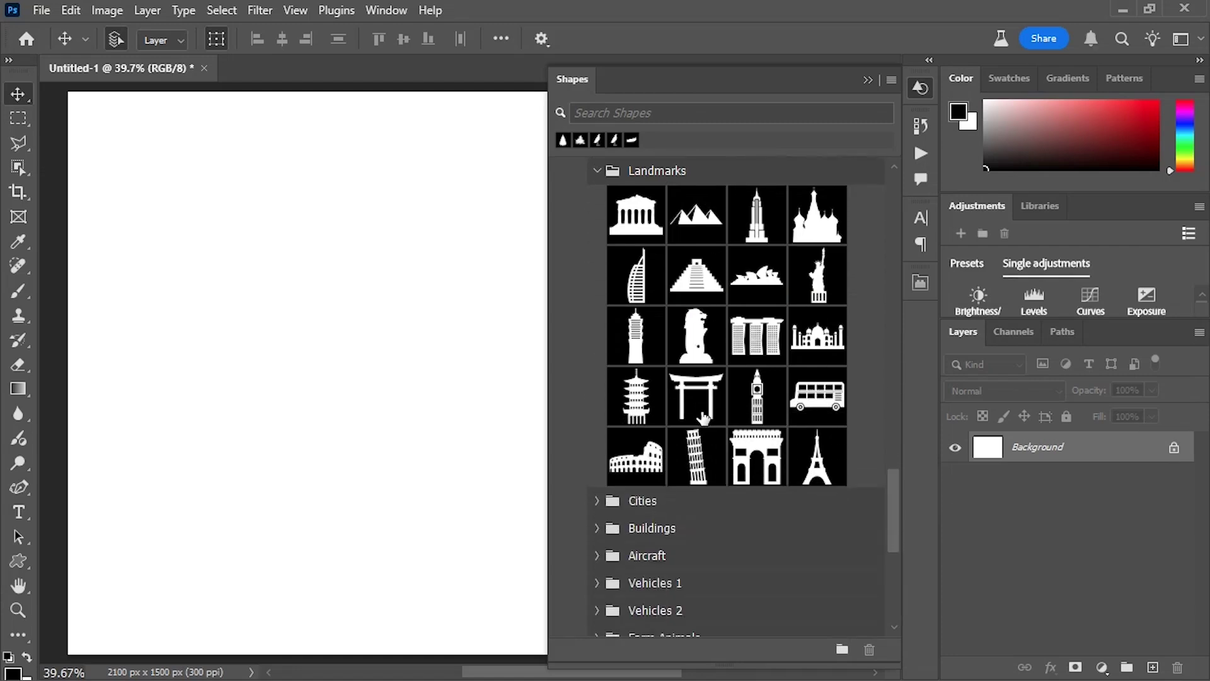
scroll(704, 417, "down", 2)
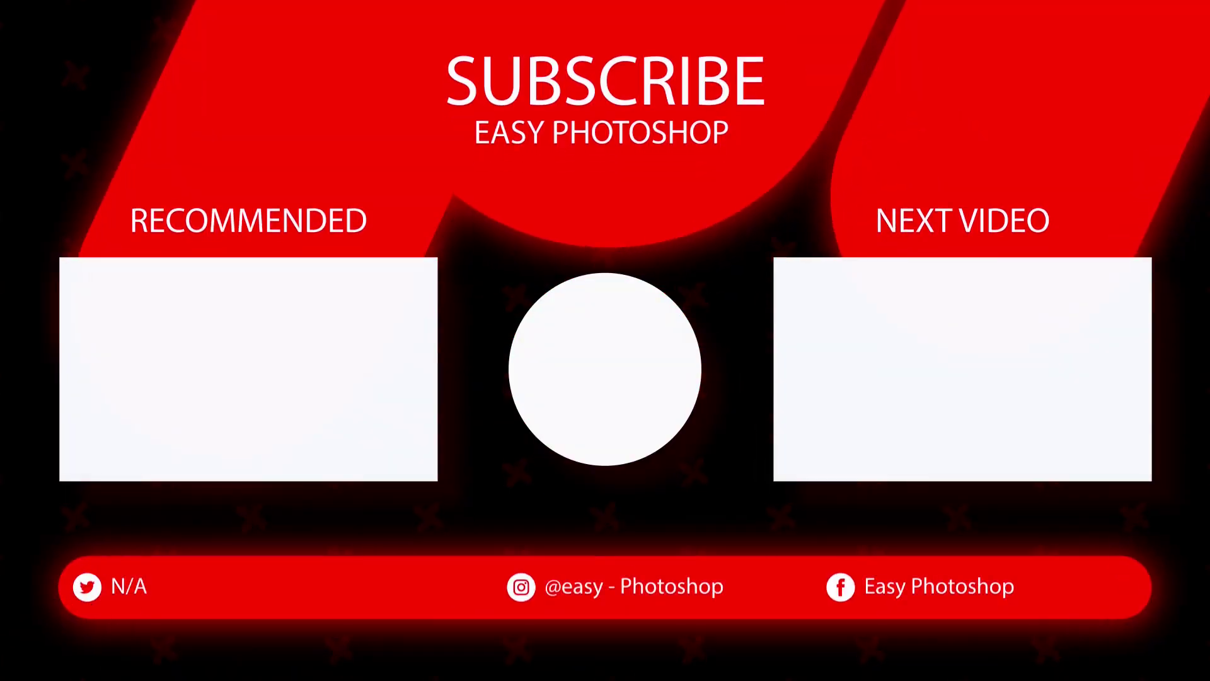